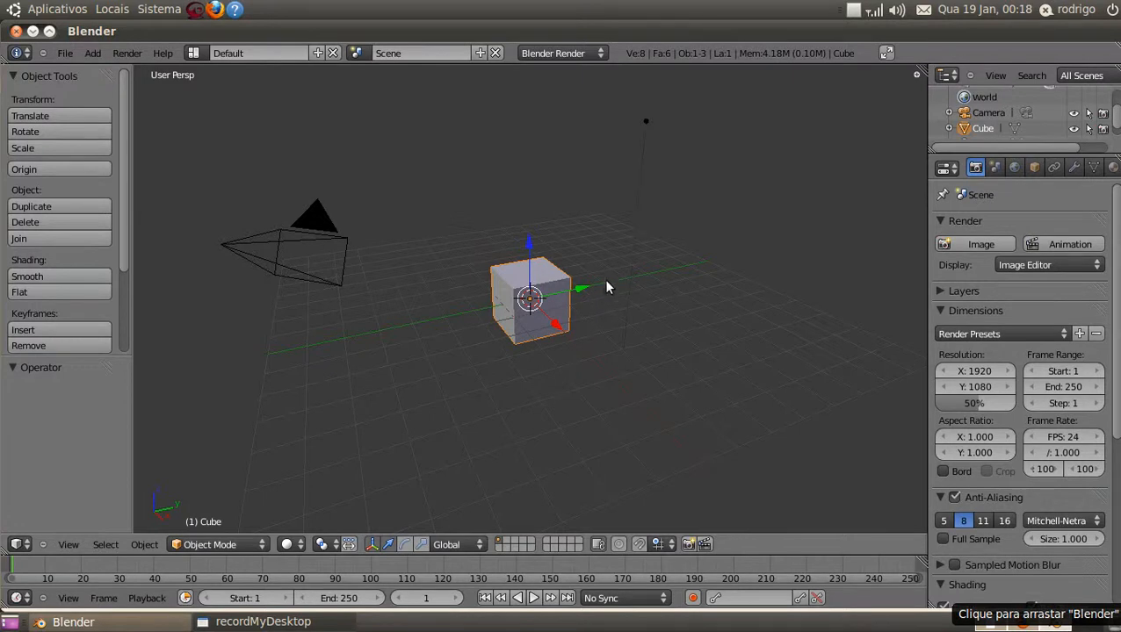
- Examine the default cube from several angles and distances in the perspective viewport
scroll(606, 283, up, 3)
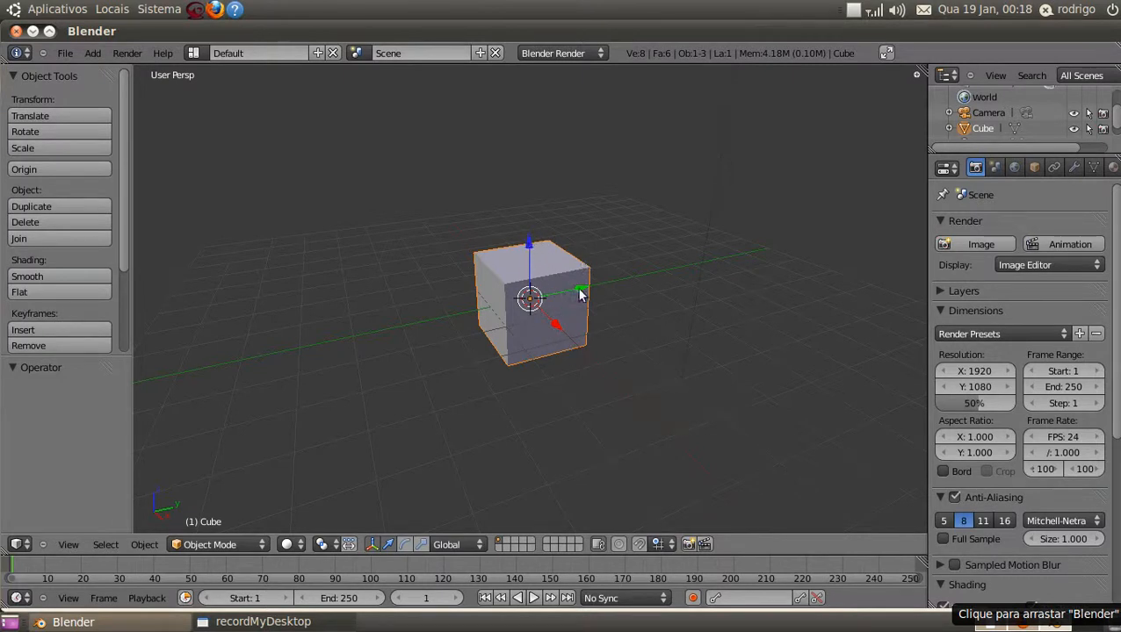
middle_drag(563, 295, 539, 345)
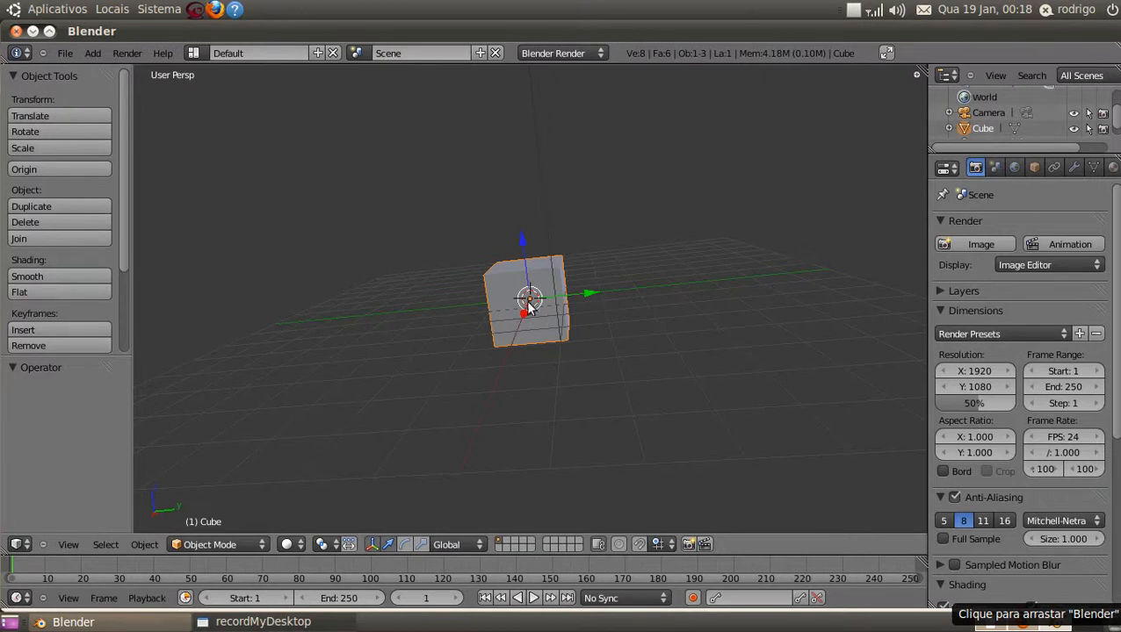
middle_drag(525, 350, 573, 430)
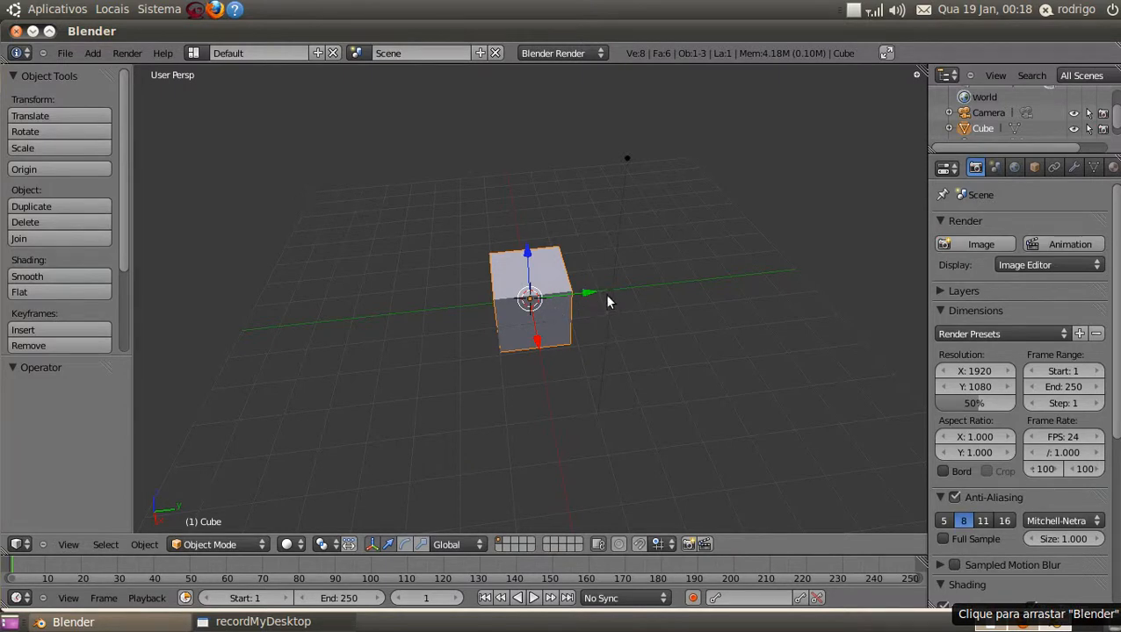
middle_drag(544, 325, 539, 235)
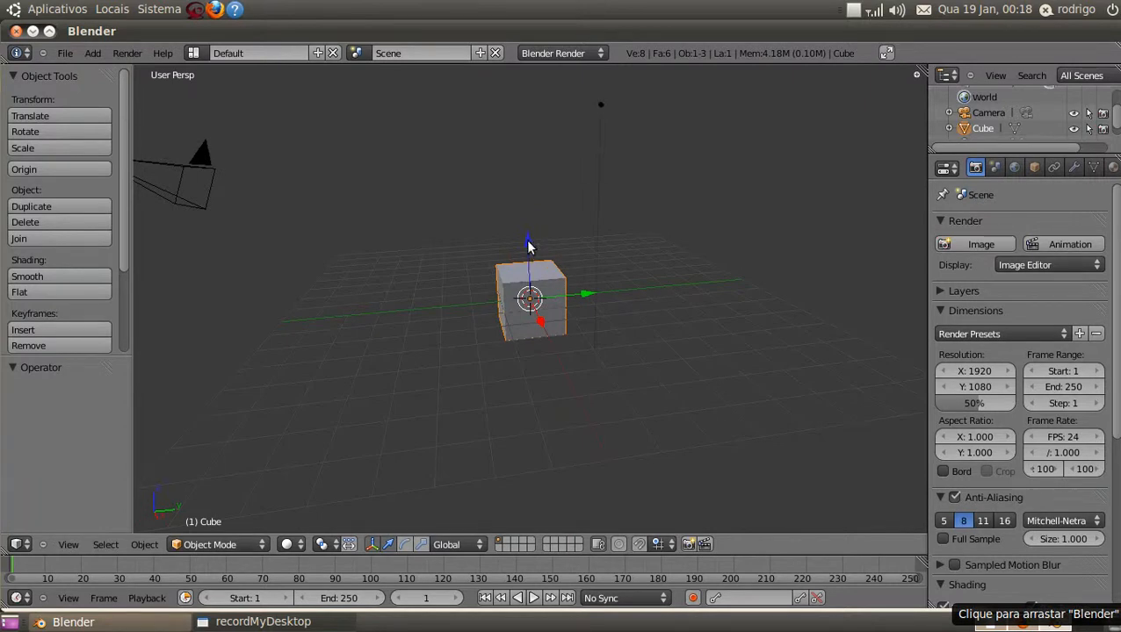
middle_drag(498, 358, 534, 298)
middle_drag(602, 309, 400, 353)
middle_drag(487, 325, 604, 331)
scroll(603, 326, up, 3)
scroll(602, 326, down, 2)
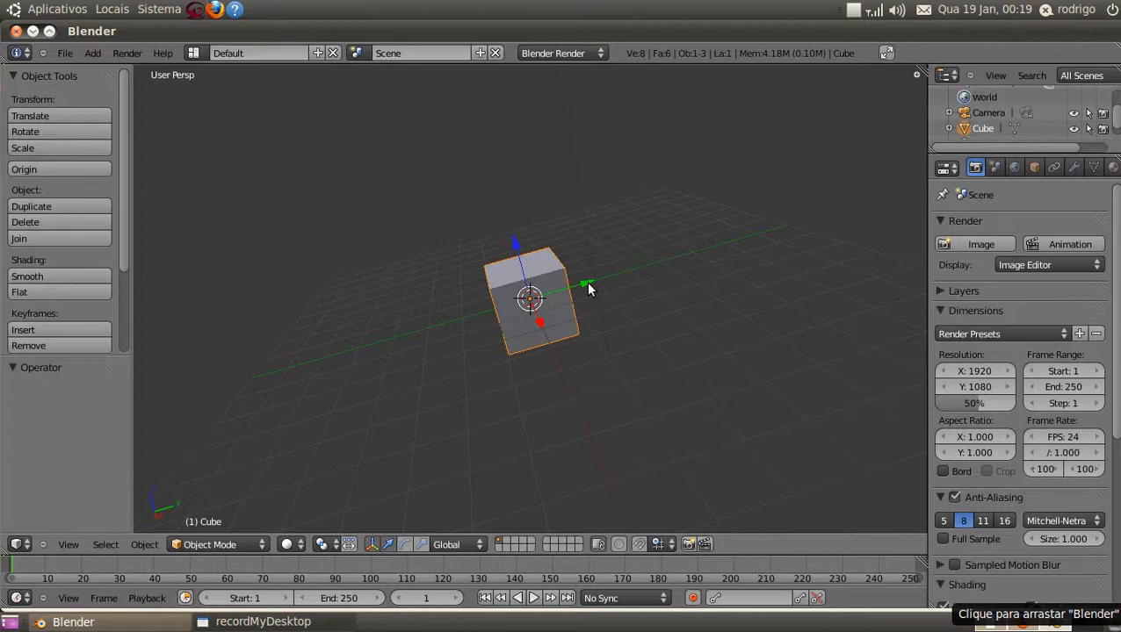
- Move the cube with the axis handles: about -3.81 units along Y, slightly along X, and about 0.304 units along Z
drag(588, 288, 457, 334)
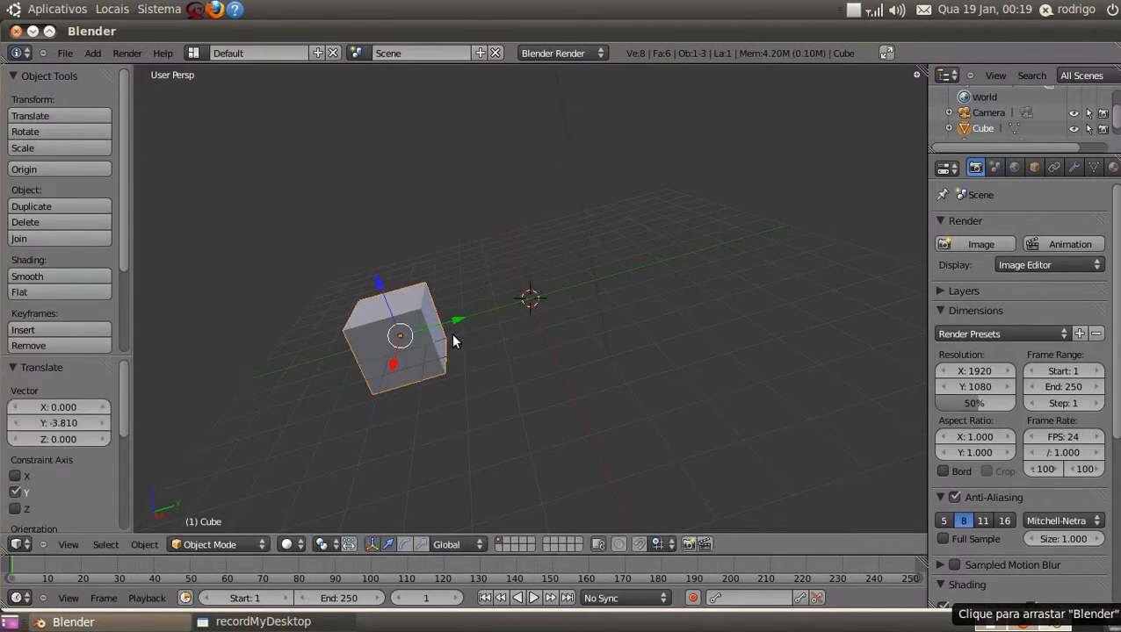
middle_drag(443, 350, 441, 393)
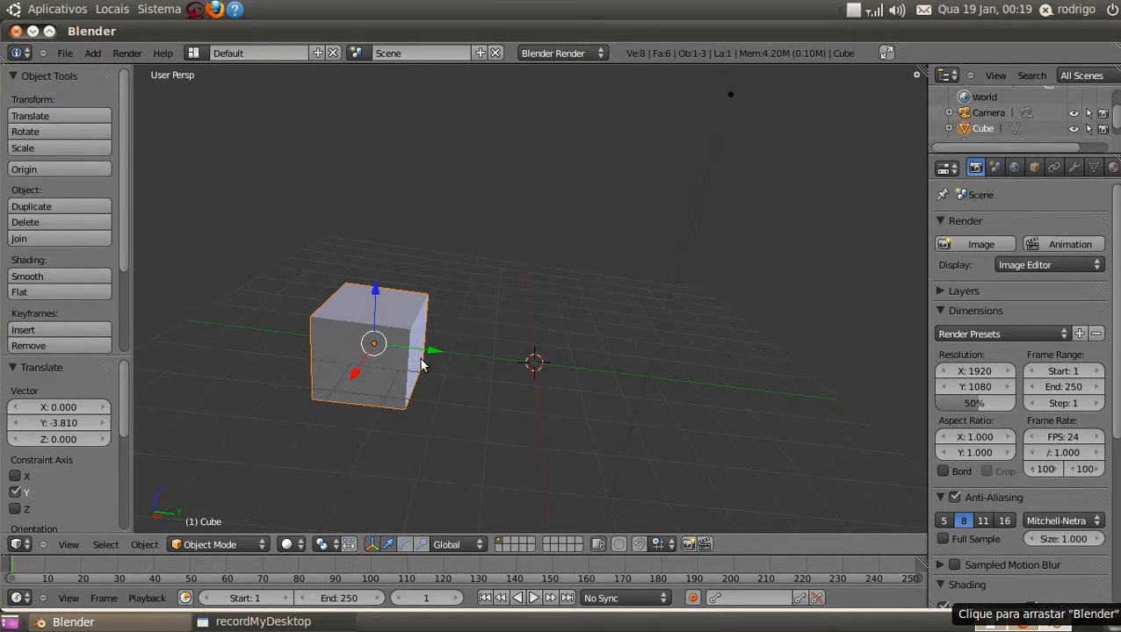
middle_drag(457, 424, 396, 368)
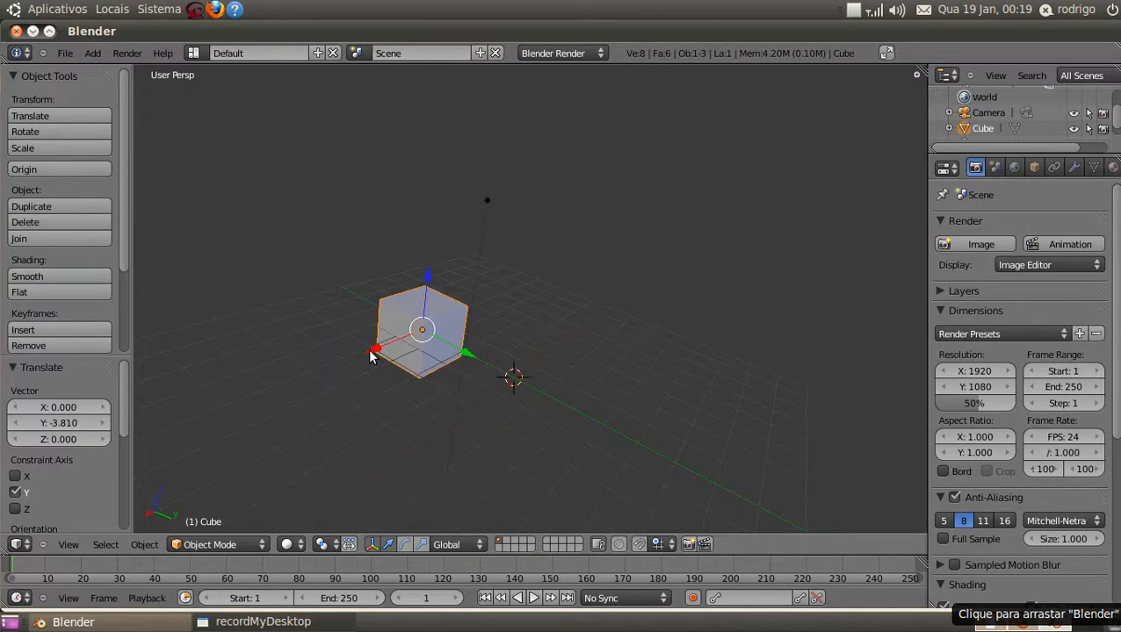
mouse_move(370, 348)
mouse_down()
mouse_move(493, 307)
mouse_move(275, 419)
mouse_move(470, 311)
mouse_move(325, 370)
mouse_move(391, 345)
mouse_move(352, 358)
mouse_up()
drag(415, 283, 434, 308)
- Move the cube freely up off the grid, by about -0.405 in X, 0.013 in Y and 3.147 in Z
middle_drag(434, 308, 382, 367)
scroll(391, 355, up, 3)
scroll(383, 369, down, 3)
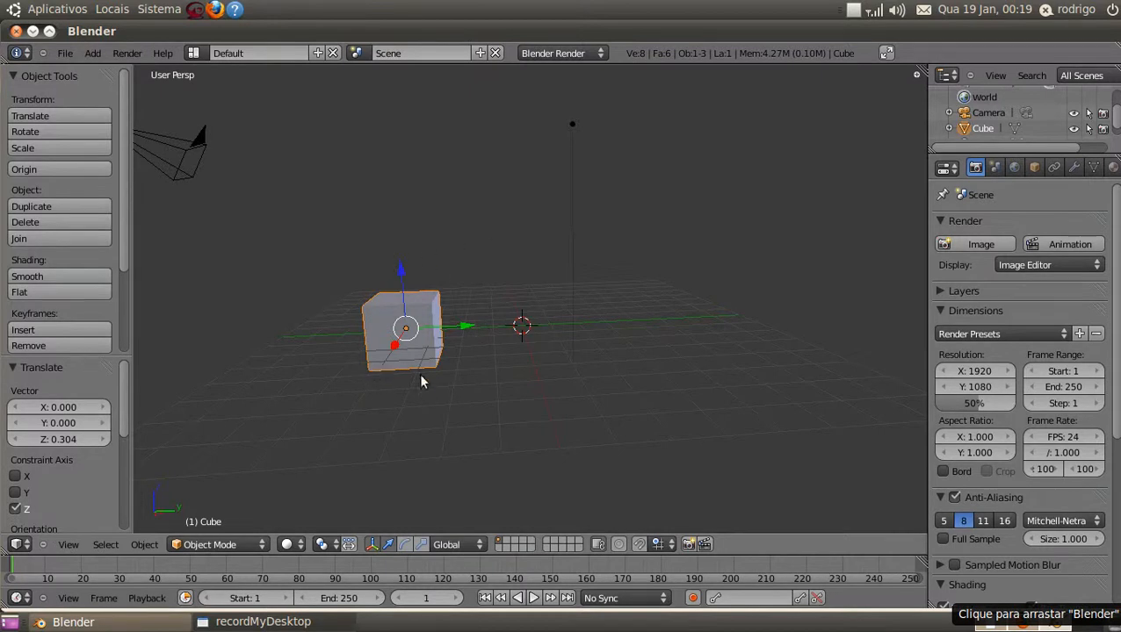
middle_drag(427, 448, 411, 380)
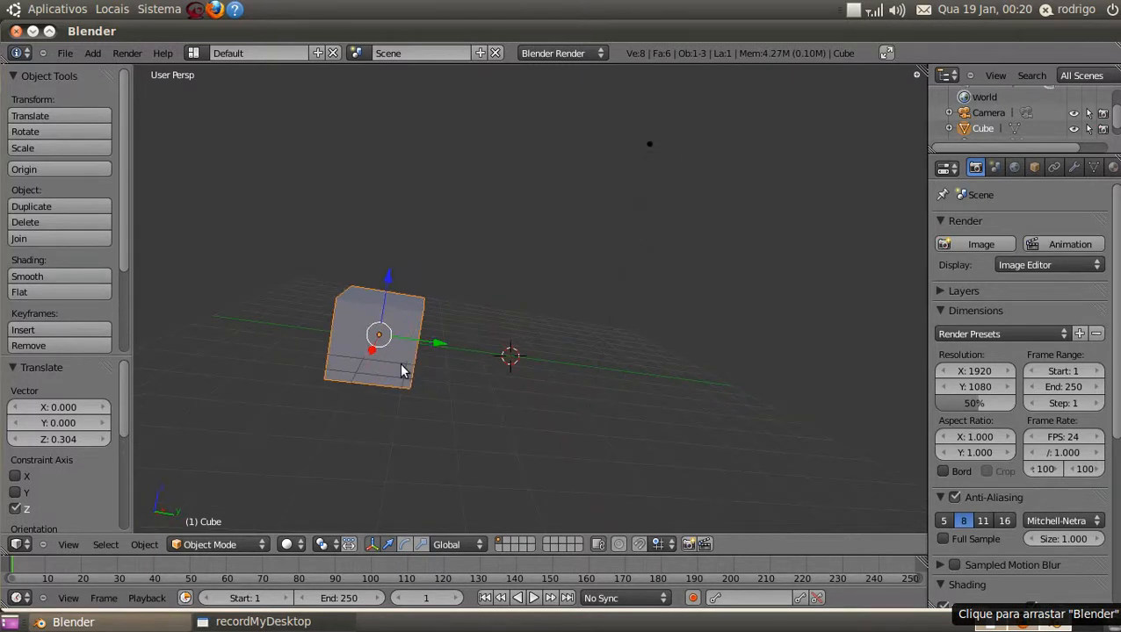
key(g)
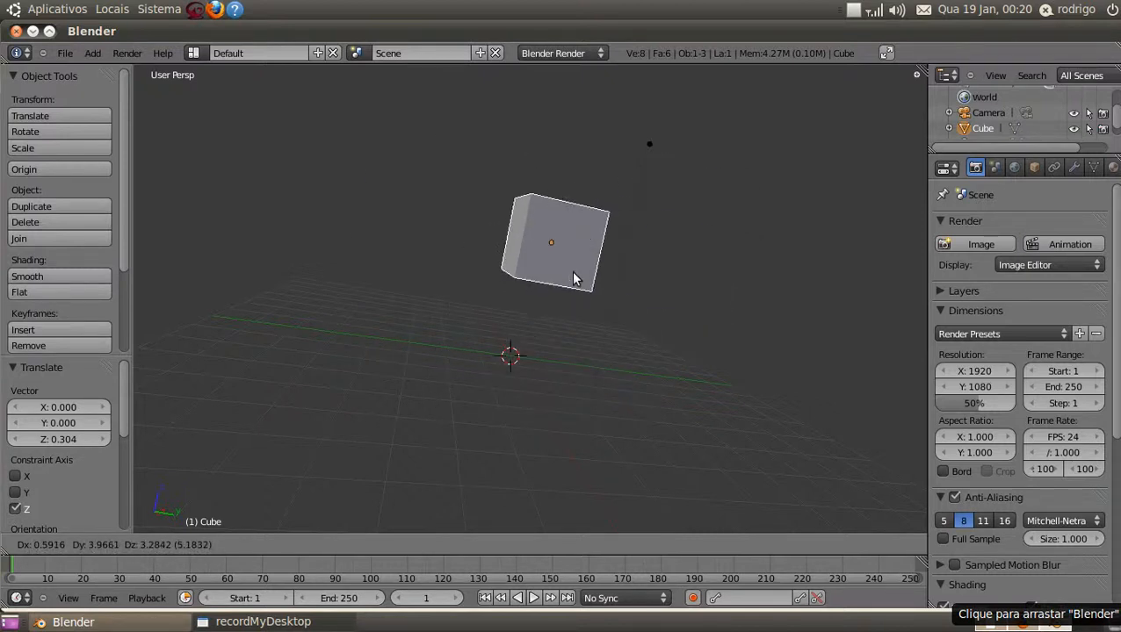
key(Escape)
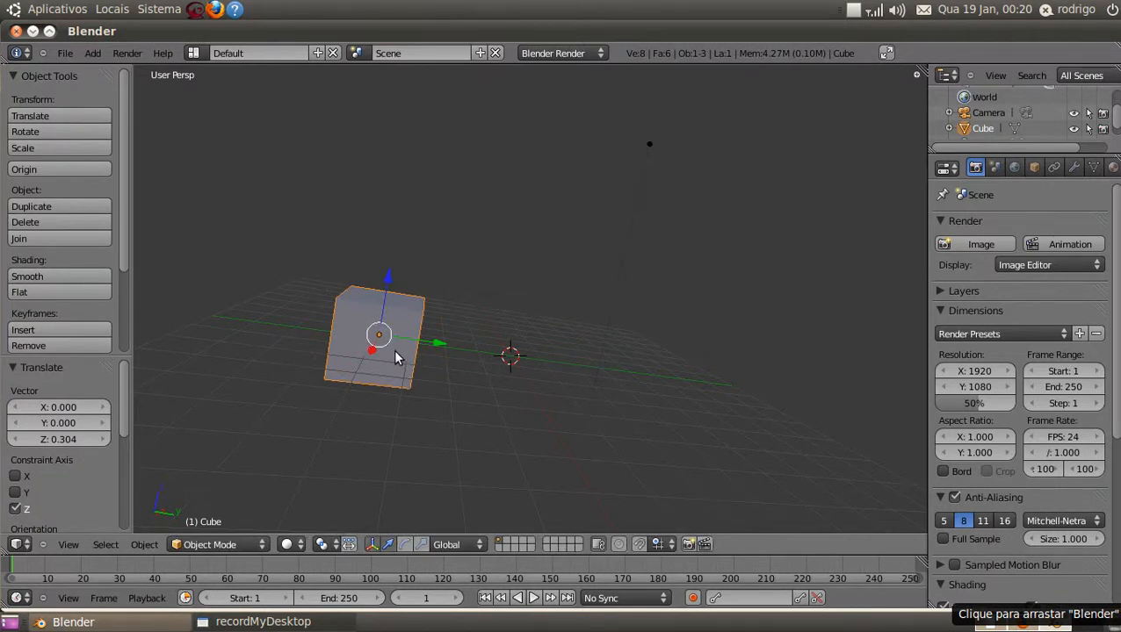
key(g)
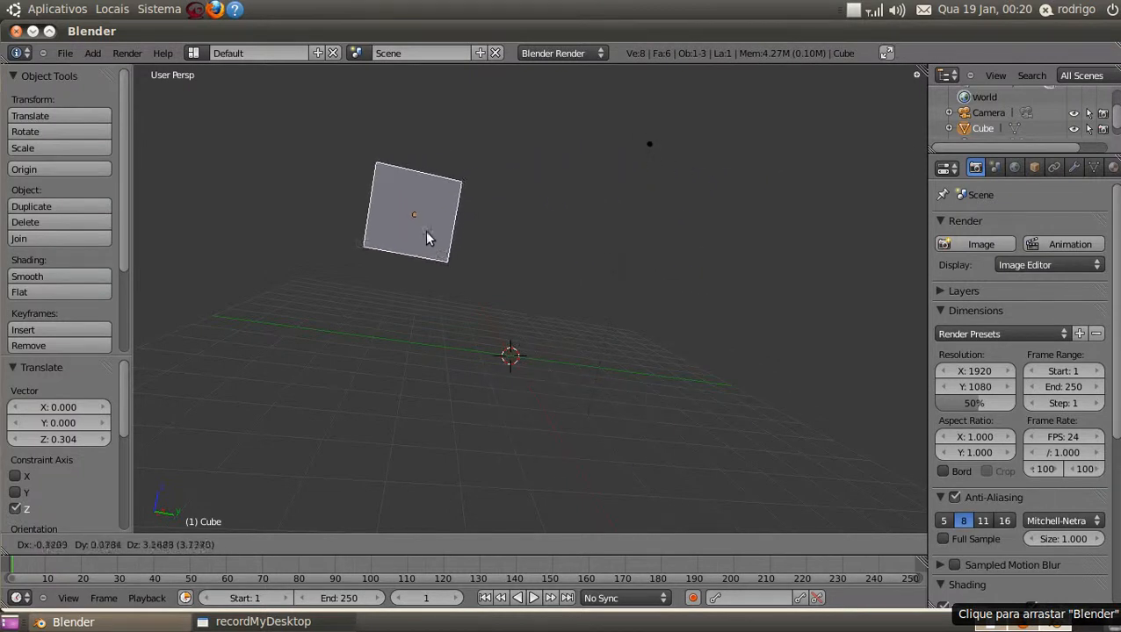
click(415, 240)
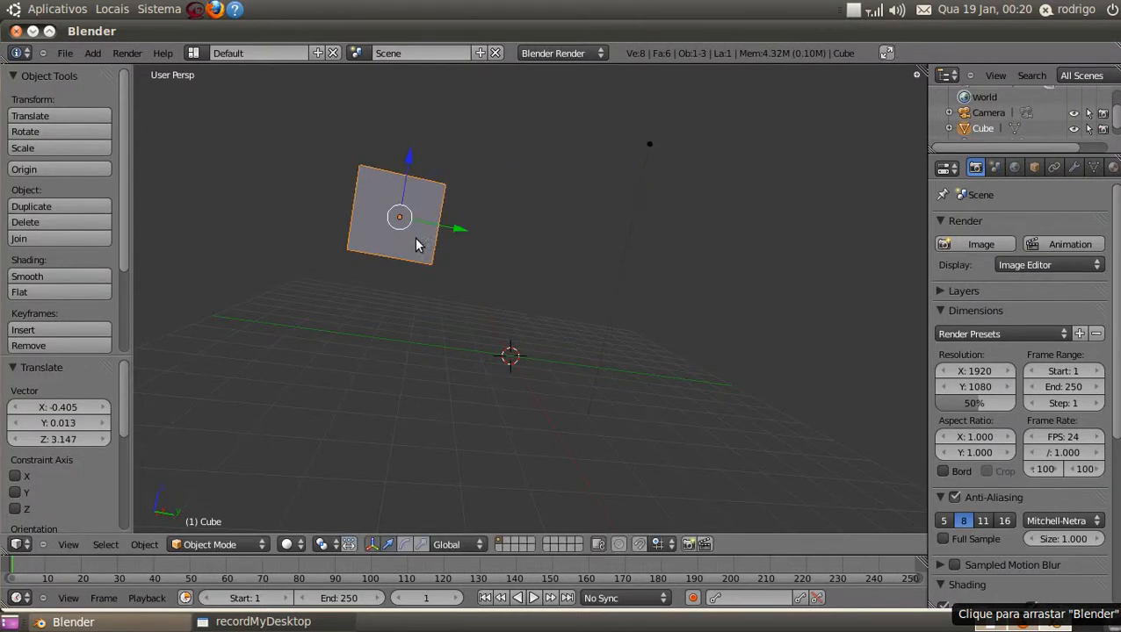
- Grab the cube, try constraining the move to global Y and X, and place it about 0.382 units higher along global Z
shift+scroll(416, 246, up, 1)
middle_drag(413, 241, 503, 319)
scroll(500, 319, up, 2)
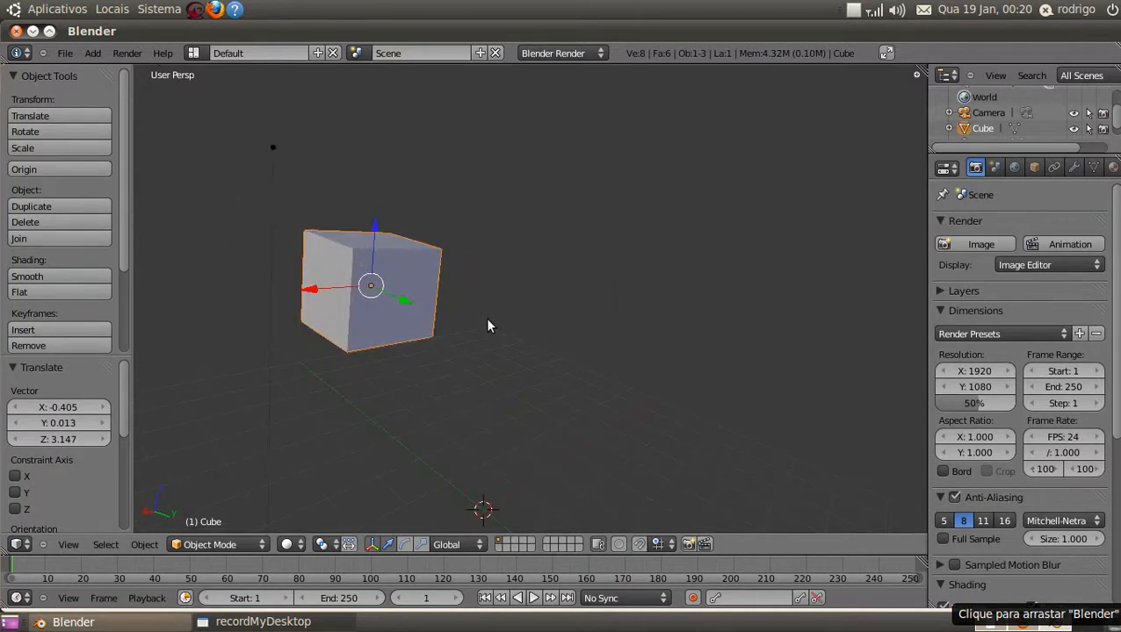
ctrl+scroll(487, 320, down, 4)
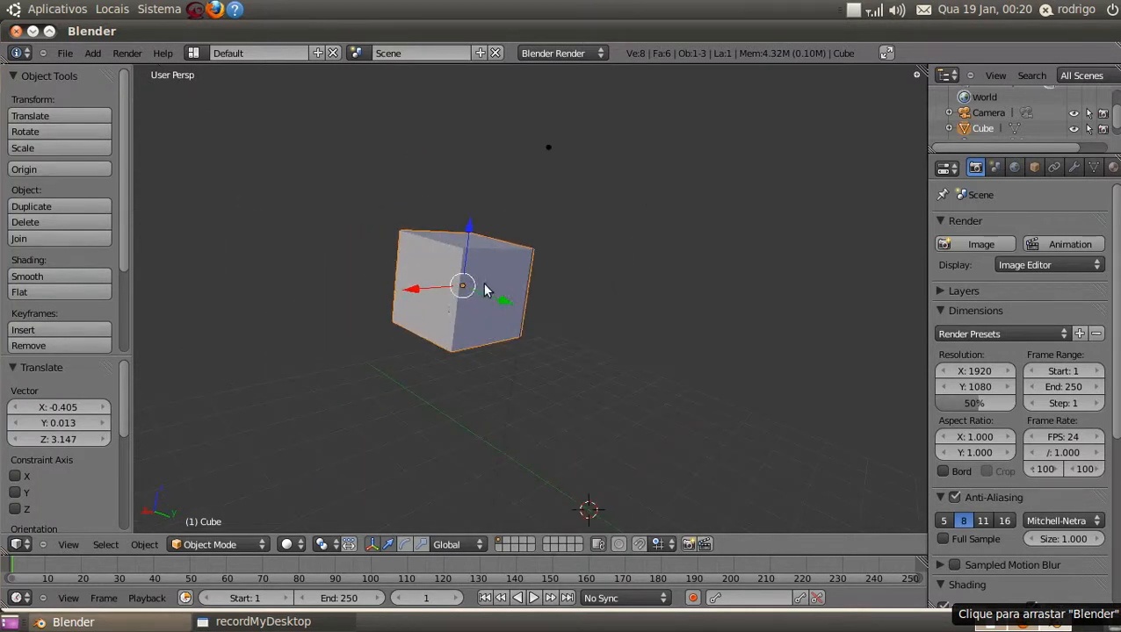
middle_drag(465, 307, 485, 401)
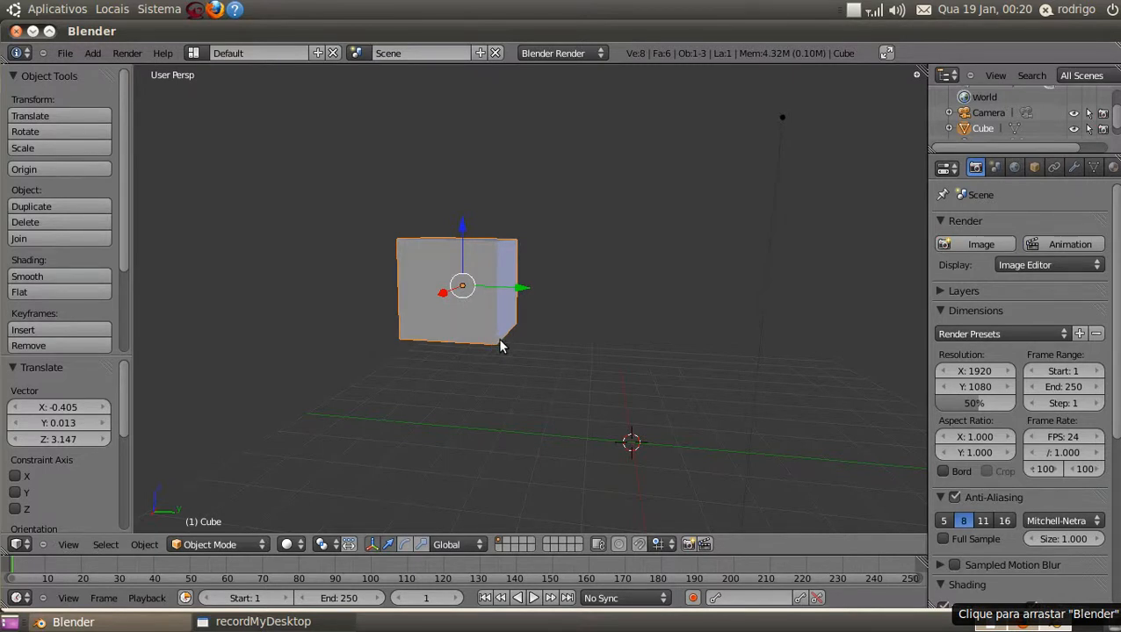
key(g)
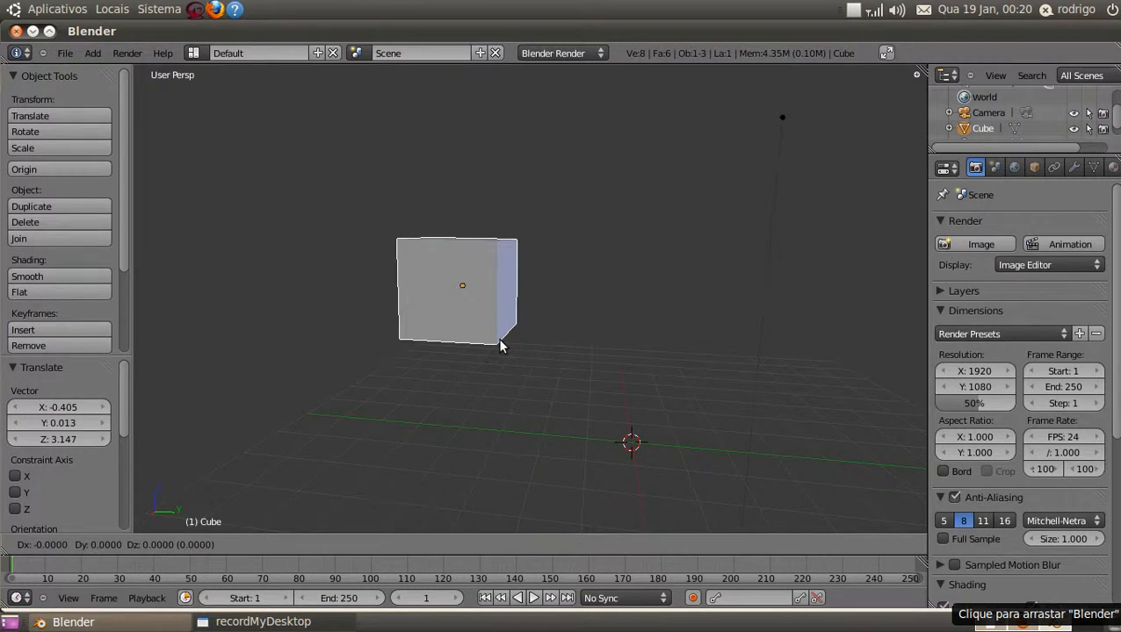
key(y)
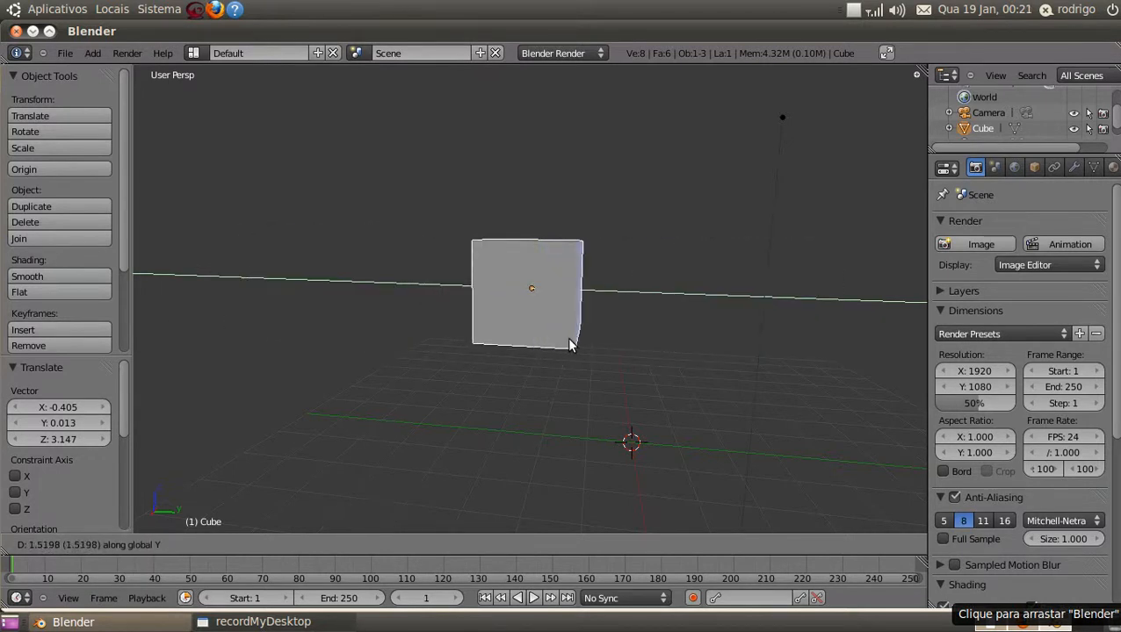
key(x)
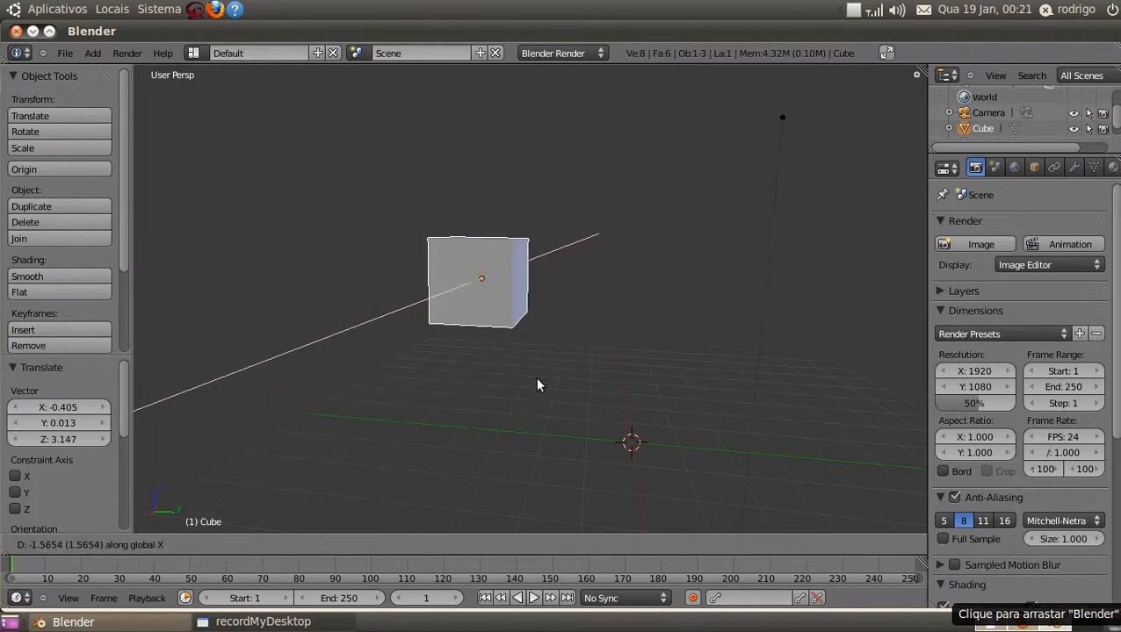
key(z)
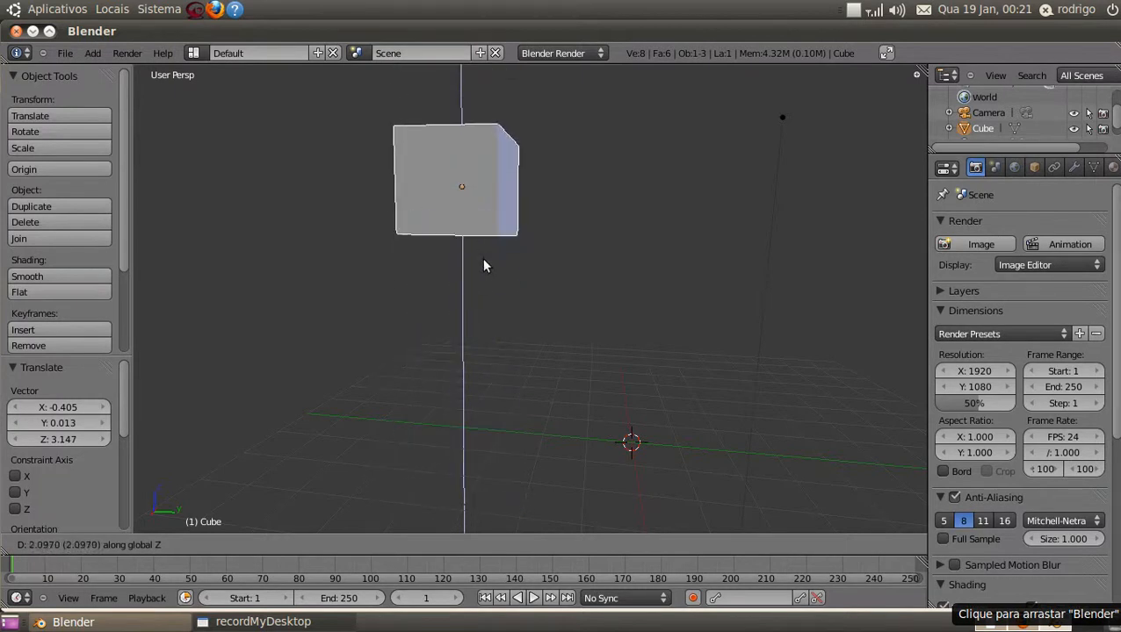
click(562, 330)
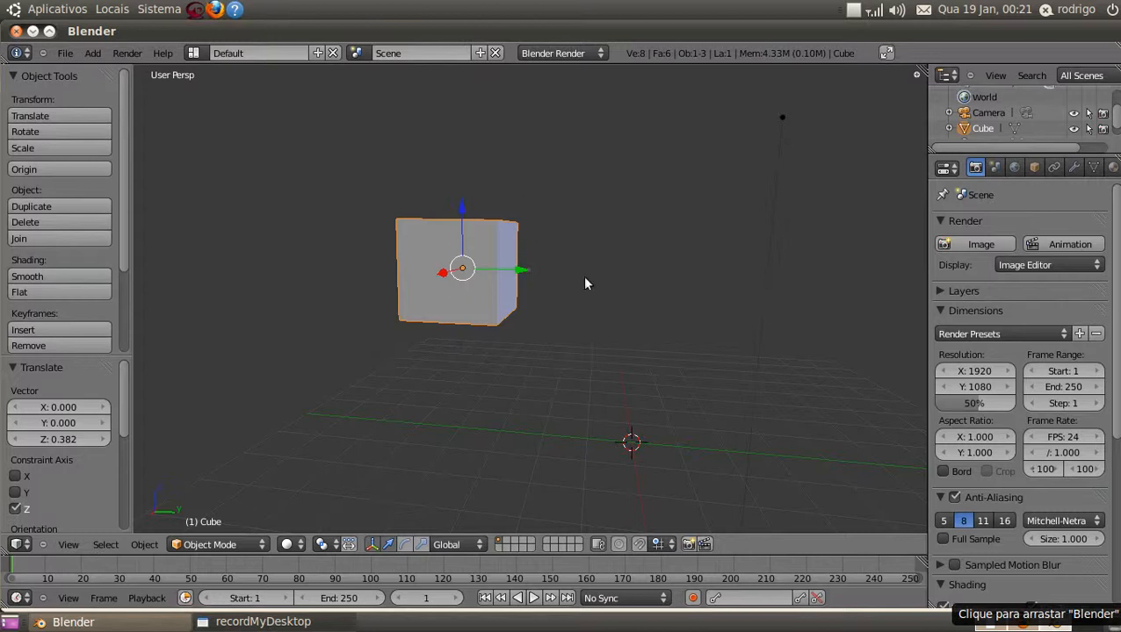
- Switch to the rotation manipulator and rotate the cube around Y, about -1925.24° around X, and about 316.407° around Z
middle_drag(516, 268, 601, 349)
scroll(641, 359, down, 1)
scroll(599, 348, up, 2)
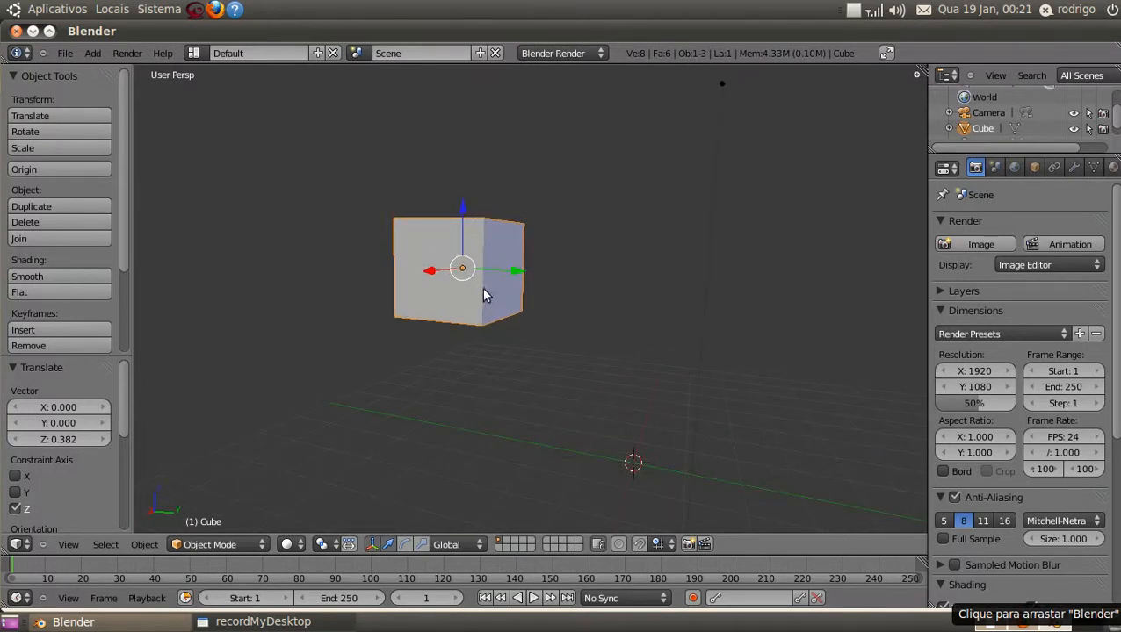
click(407, 548)
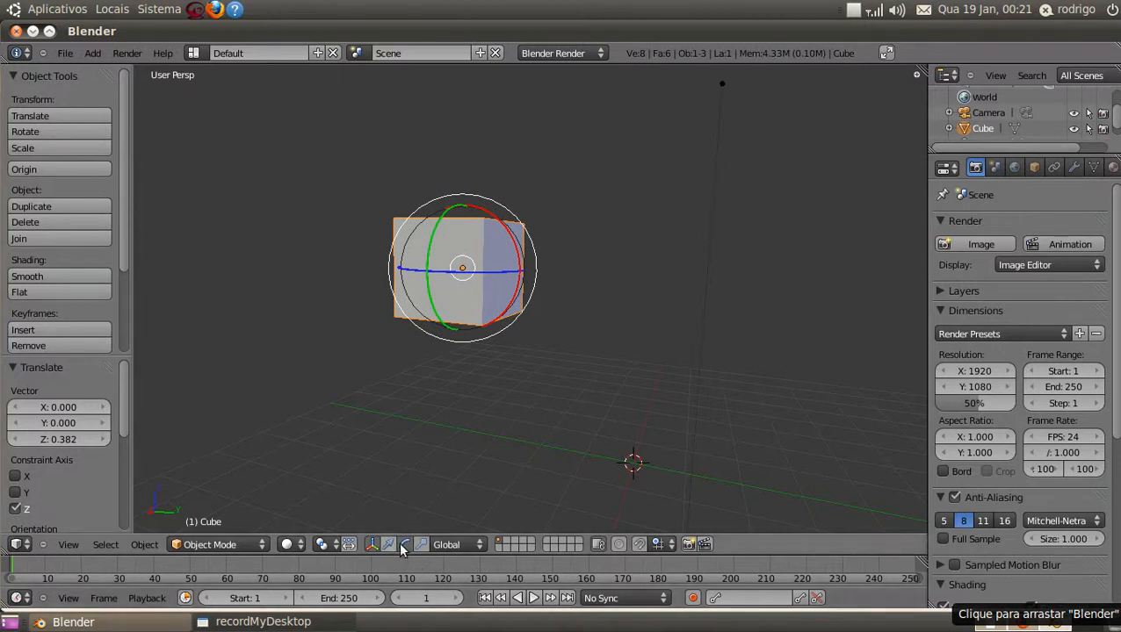
middle_drag(641, 317, 540, 313)
middle_drag(449, 320, 525, 330)
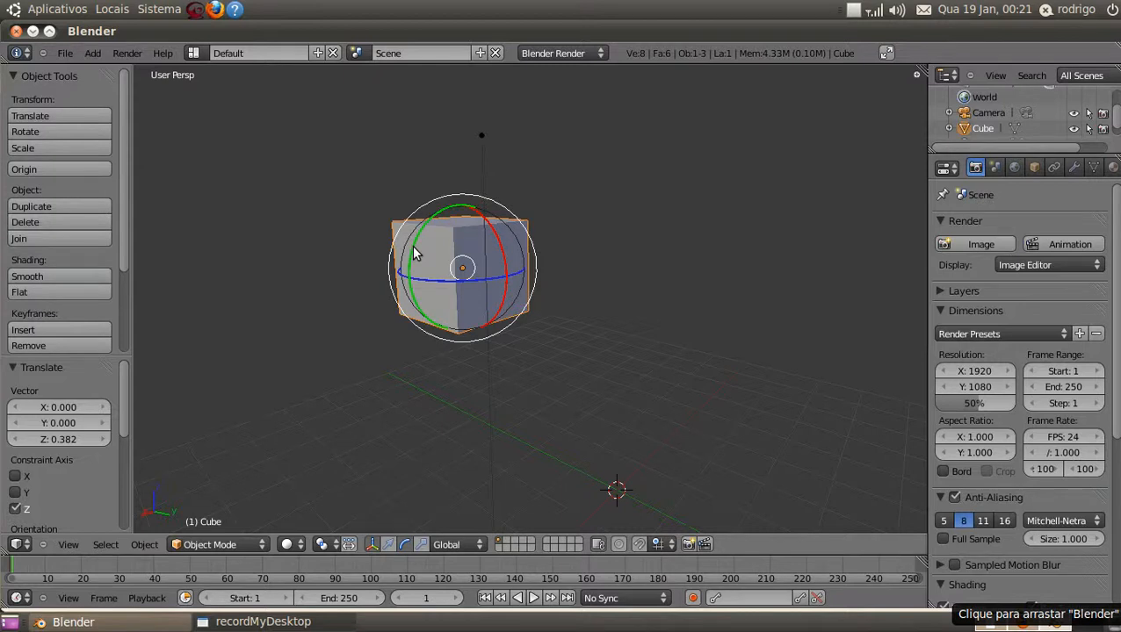
drag(413, 265, 489, 281)
drag(494, 236, 479, 323)
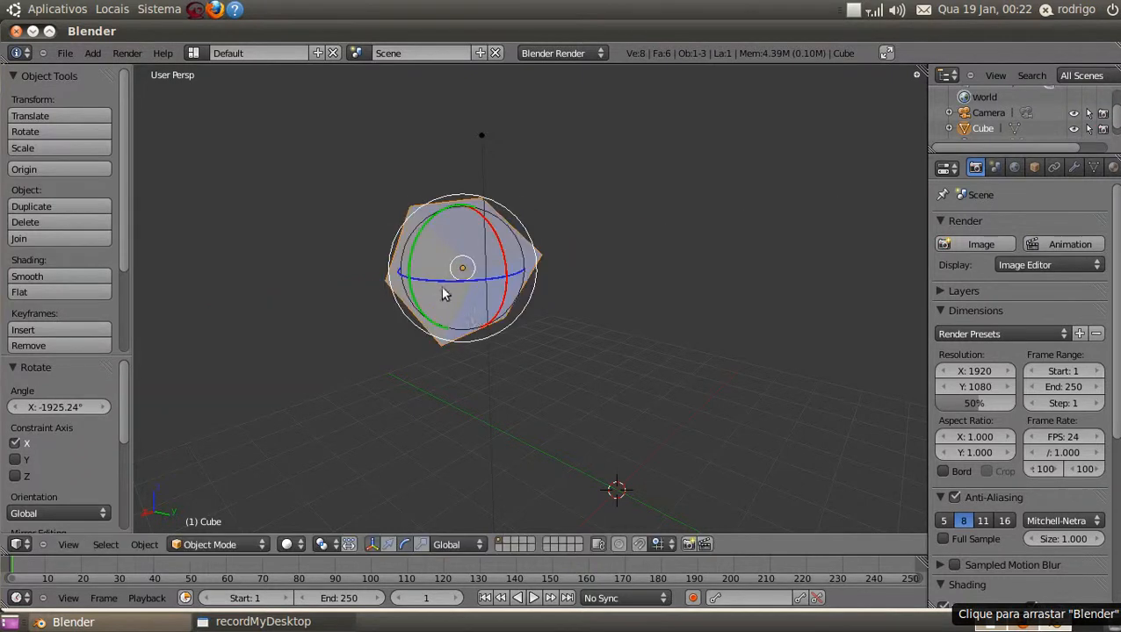
drag(457, 279, 360, 269)
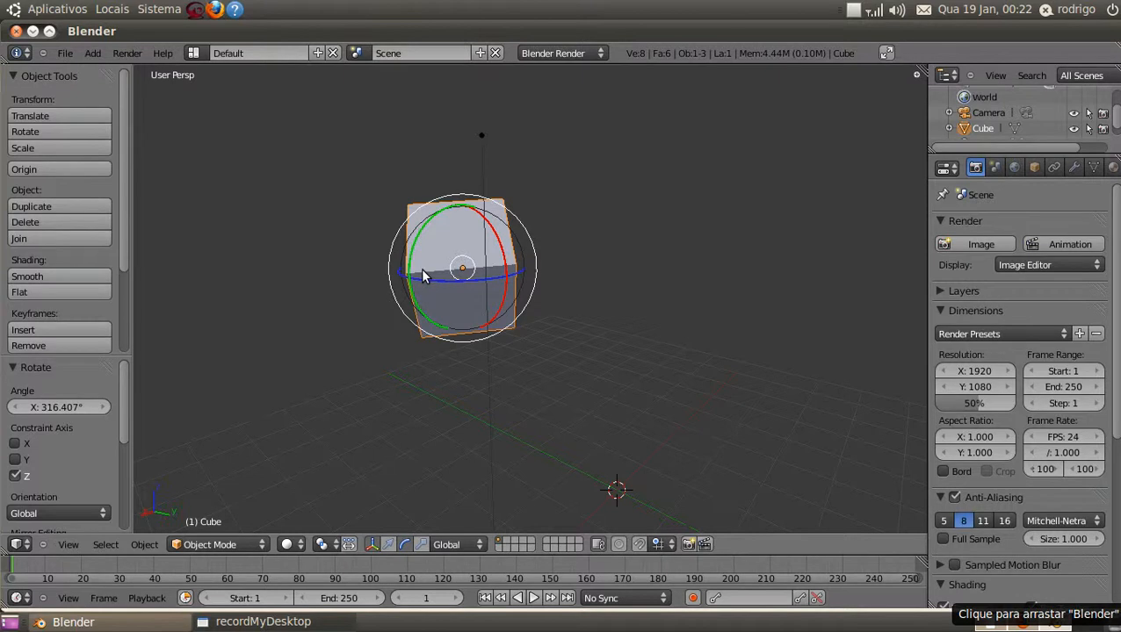
drag(421, 270, 512, 277)
- Rotate the cube with axis constraints, trying global Y and X before finishing at about 1527.663° around global Z
key(r)
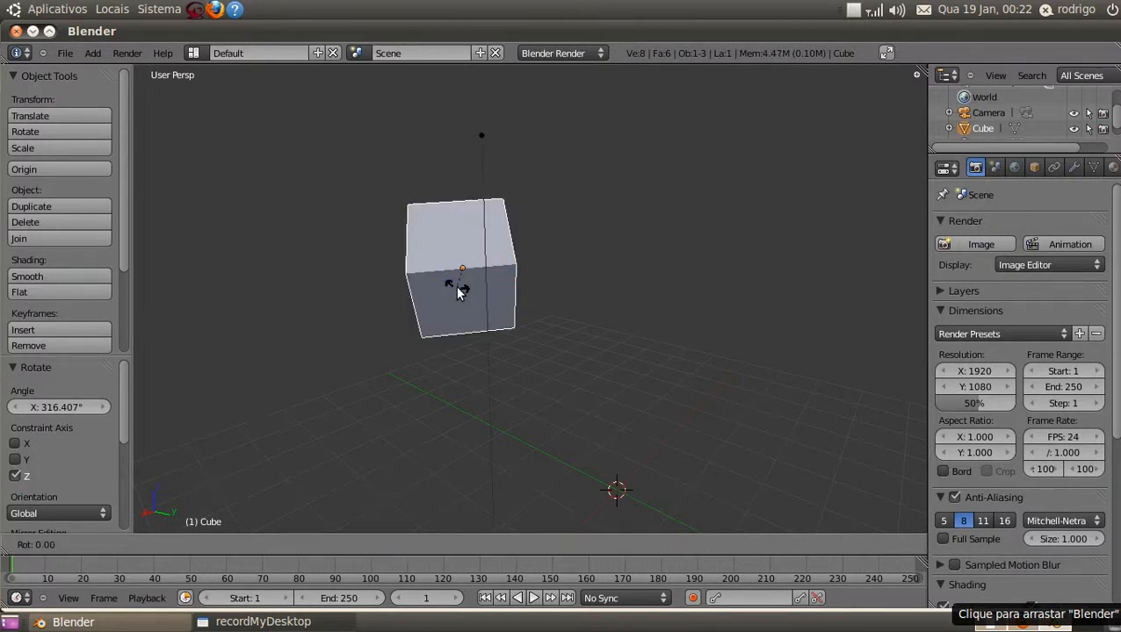
key(y)
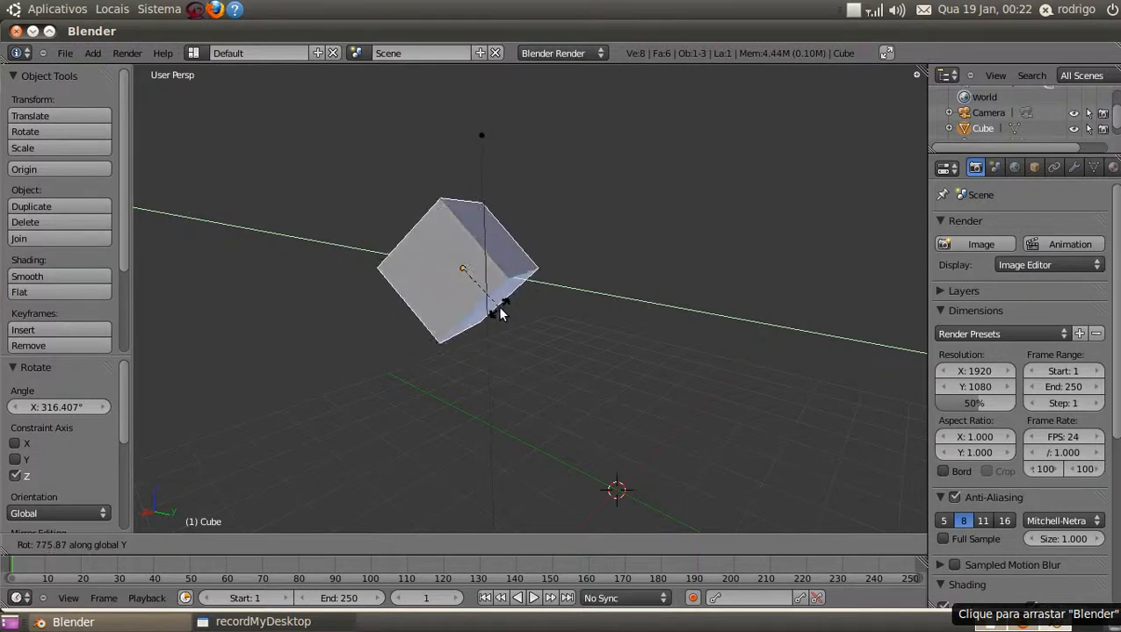
key(x)
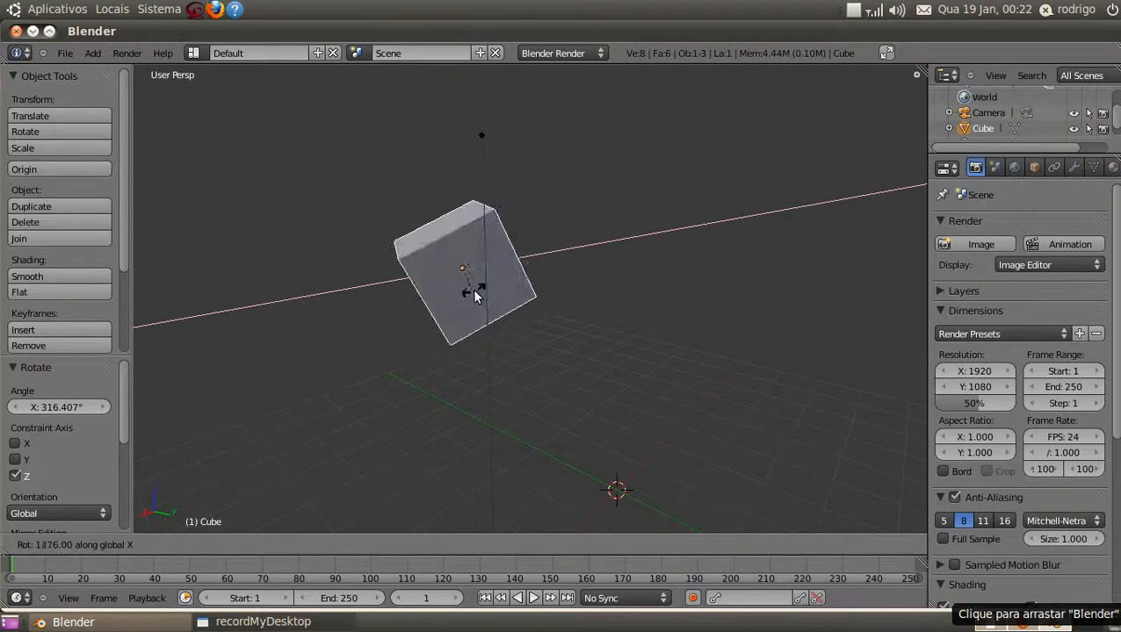
key(z)
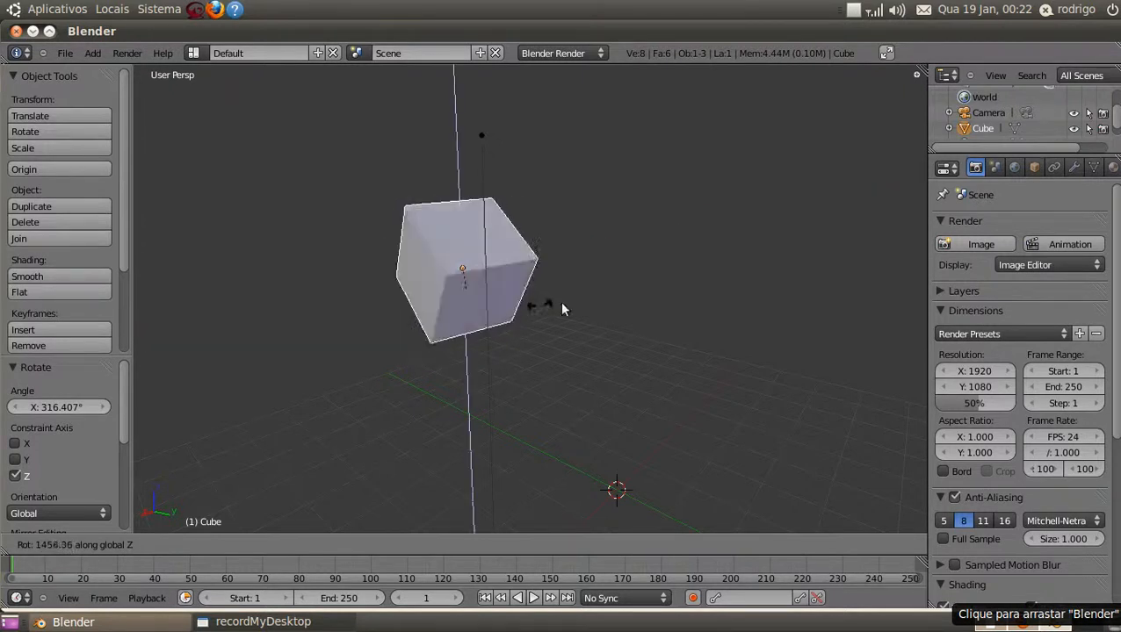
click(555, 321)
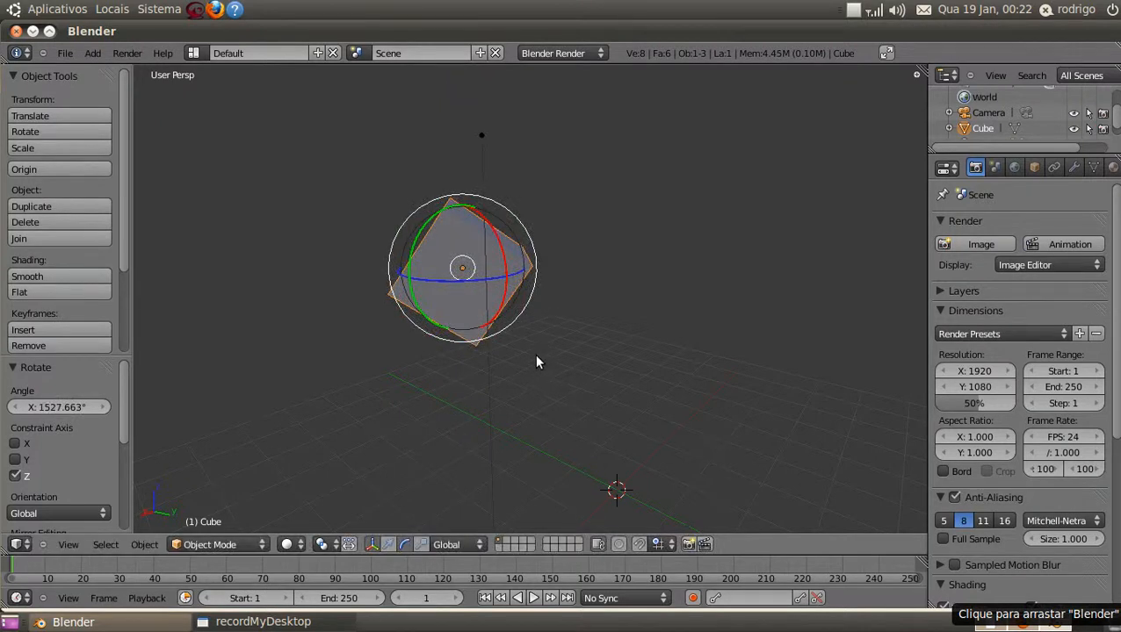
- Switch to the scale manipulator and stretch the cube along the Y axis by a factor of about 3.6
middle_drag(589, 326, 503, 358)
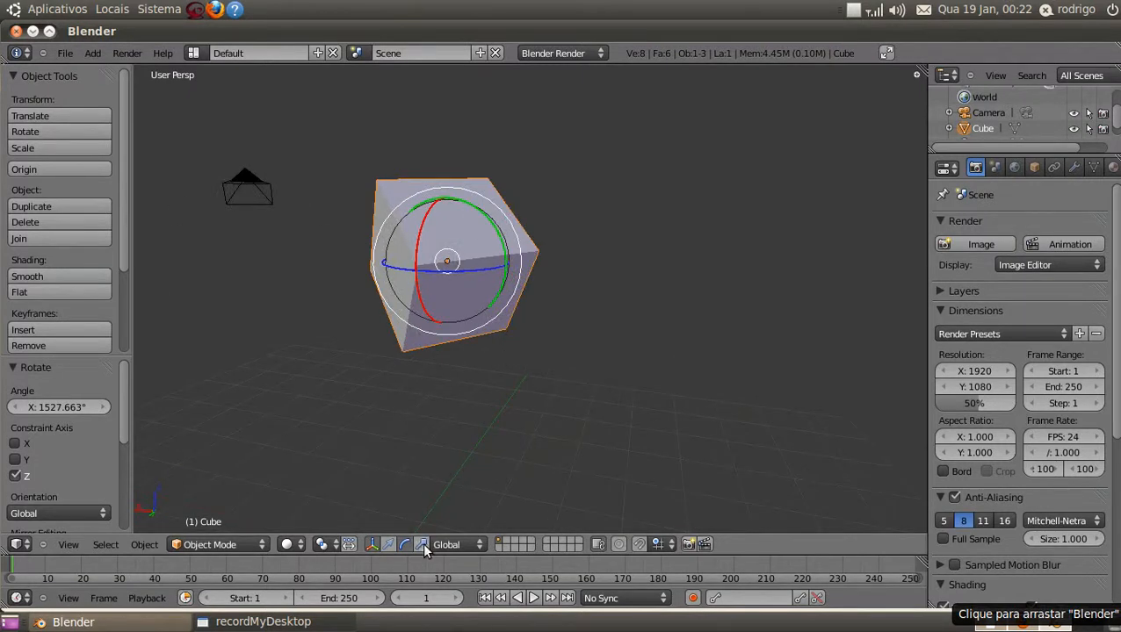
click(388, 545)
middle_drag(462, 290, 520, 279)
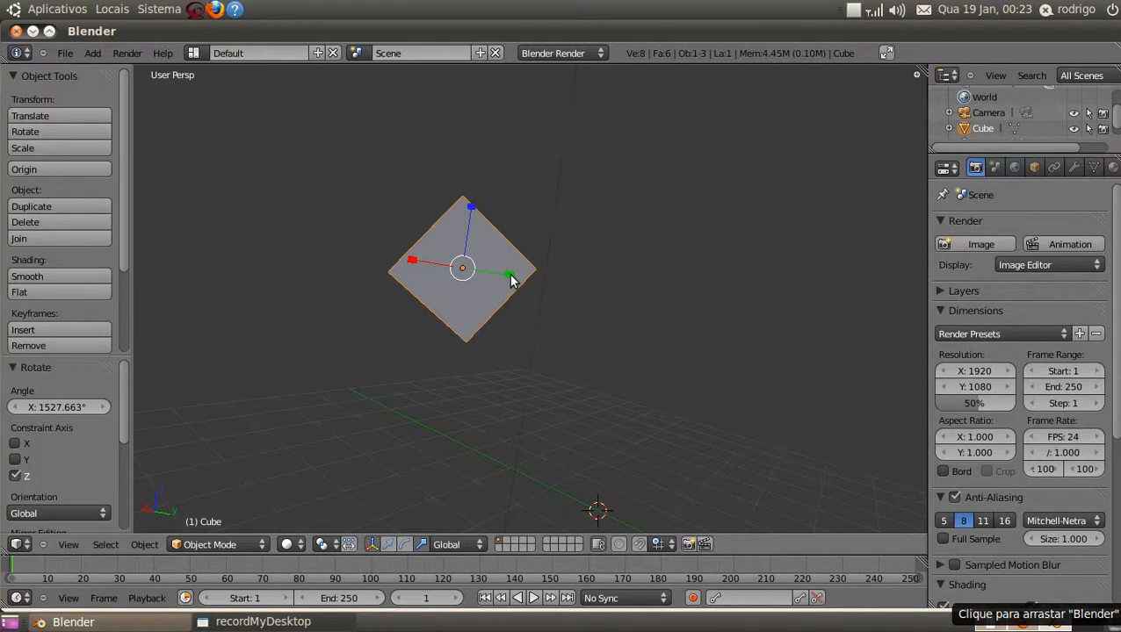
drag(511, 278, 625, 283)
scroll(721, 293, down, 2)
middle_drag(724, 294, 496, 294)
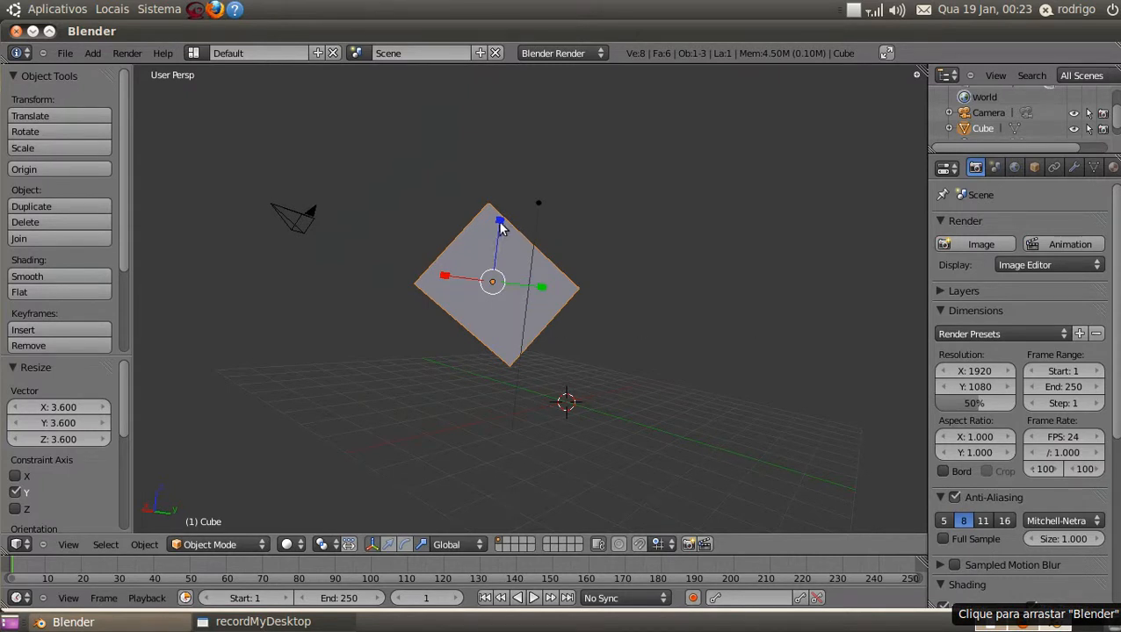
- Stretch the cube along Z with the scale manipulator, and clear the cube's rotation
drag(500, 226, 498, 195)
scroll(447, 310, down, 2)
middle_drag(447, 310, 475, 316)
key(alt+r)
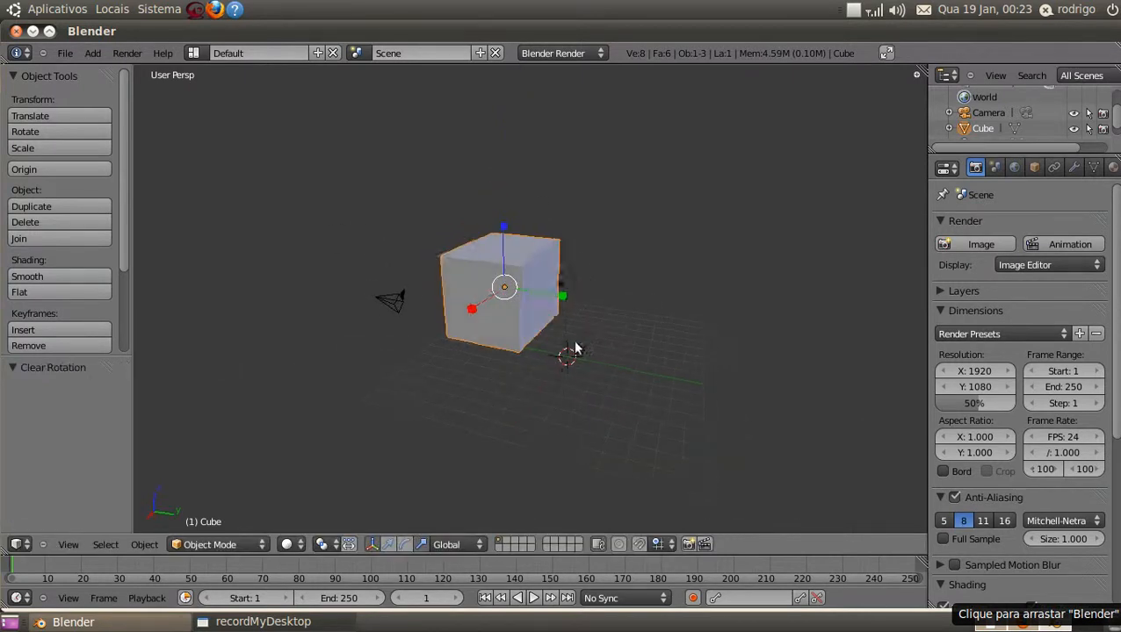
- Stretch the cube along global X by a factor of about 2.405 and along global Y by about 2.445
middle_drag(591, 346, 490, 317)
drag(449, 305, 400, 343)
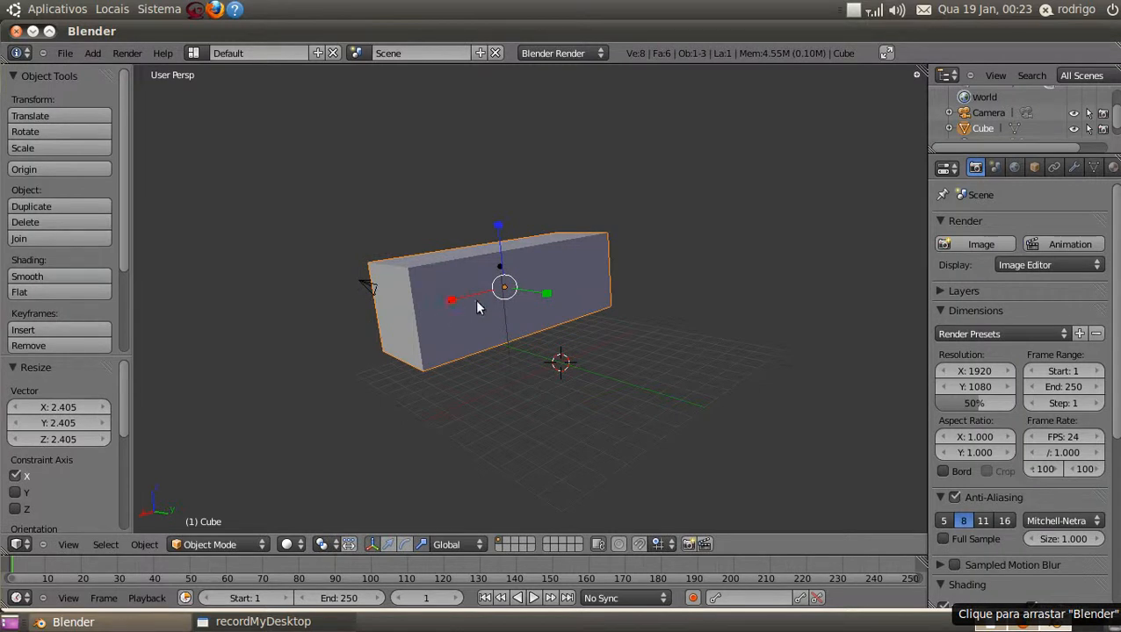
scroll(465, 310, up, 1)
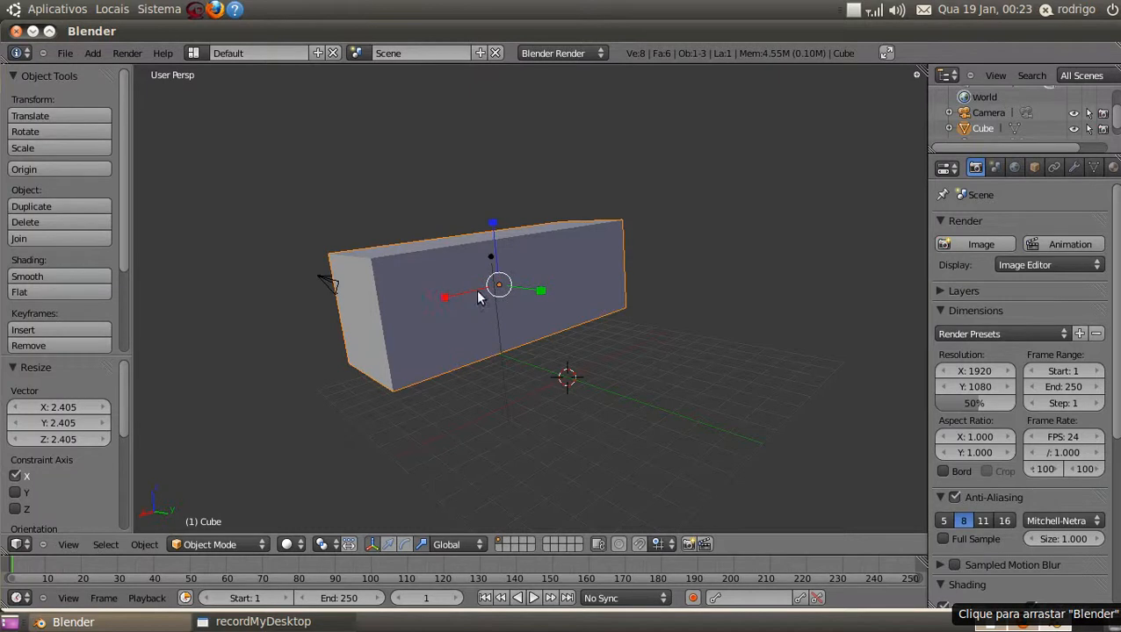
middle_drag(452, 315, 479, 310)
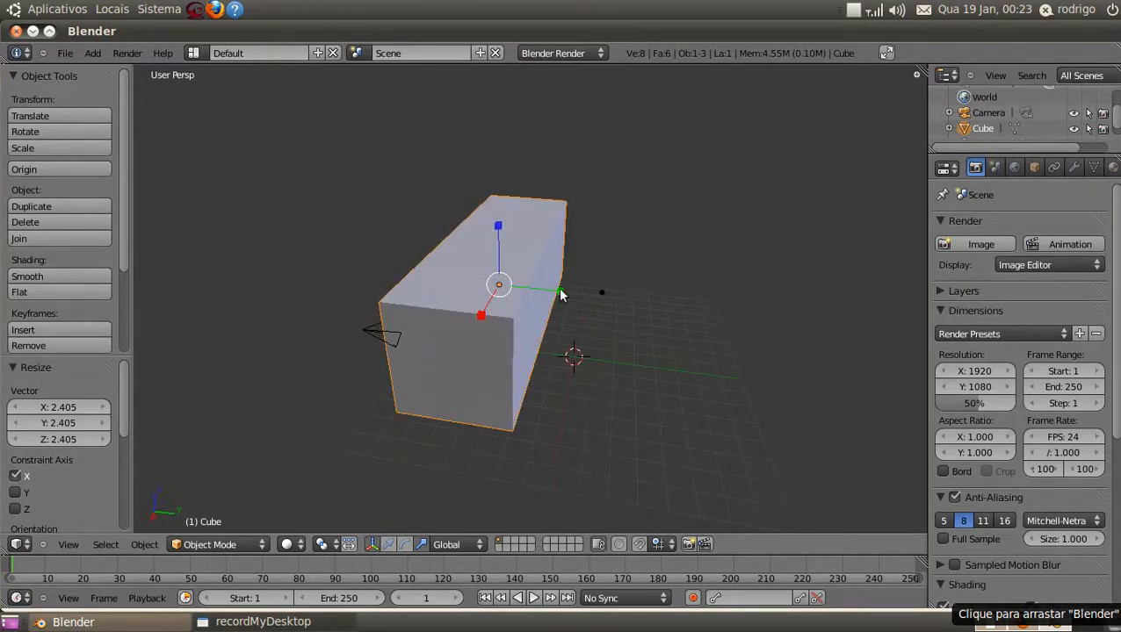
key(s)
key(y)
click(644, 314)
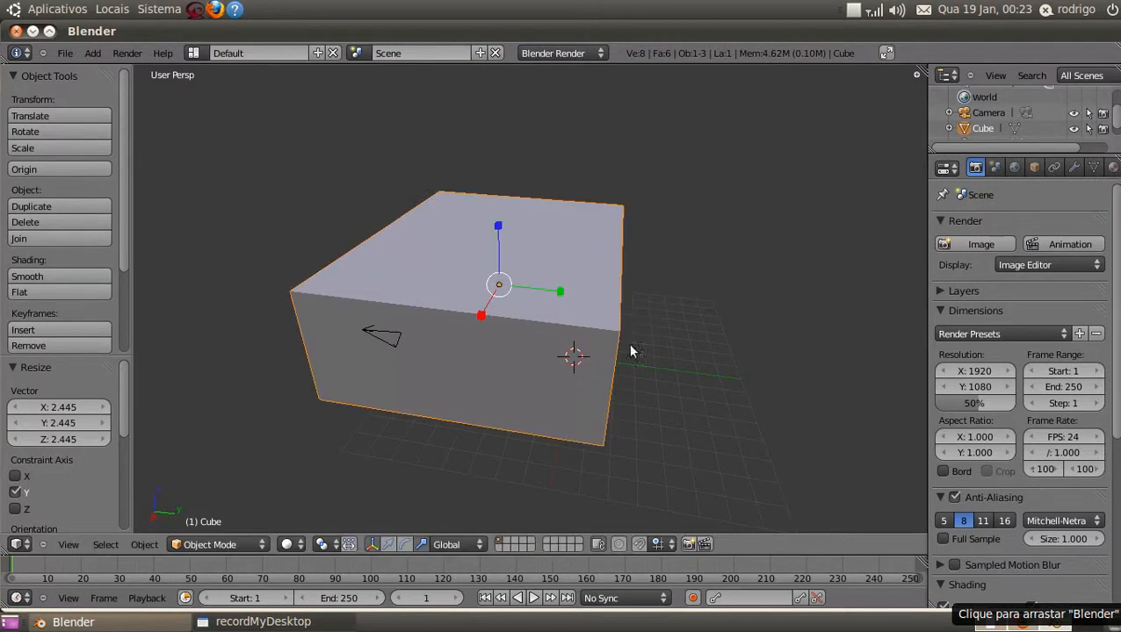
- Stretch the cube along global Z with the scale manipulator by a factor of about 1.883
middle_drag(567, 325, 637, 412)
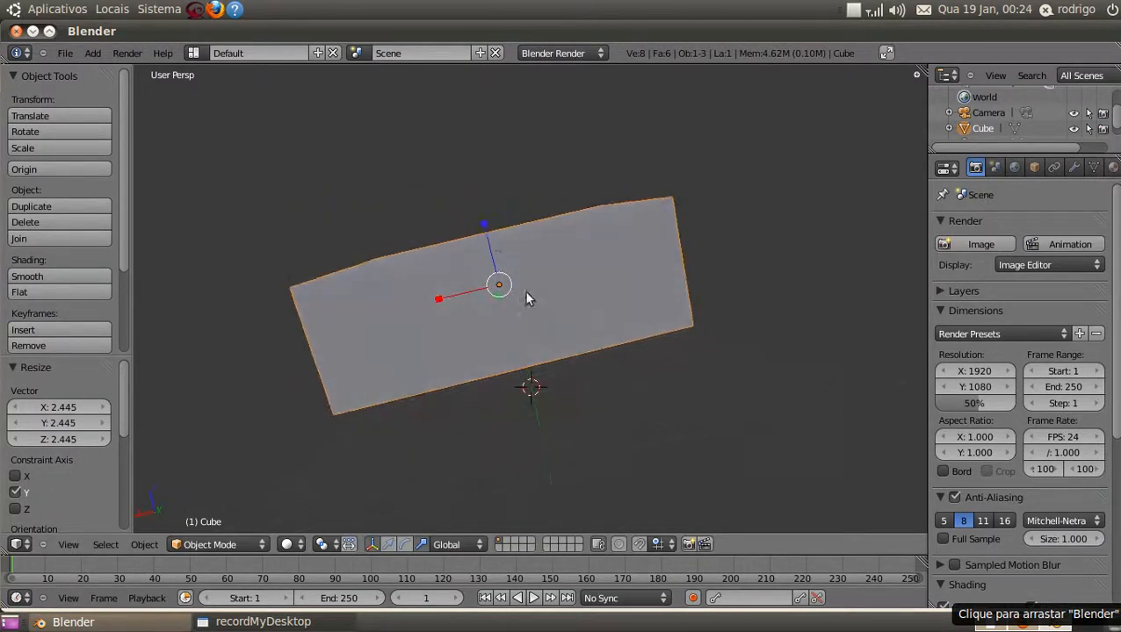
drag(484, 226, 472, 175)
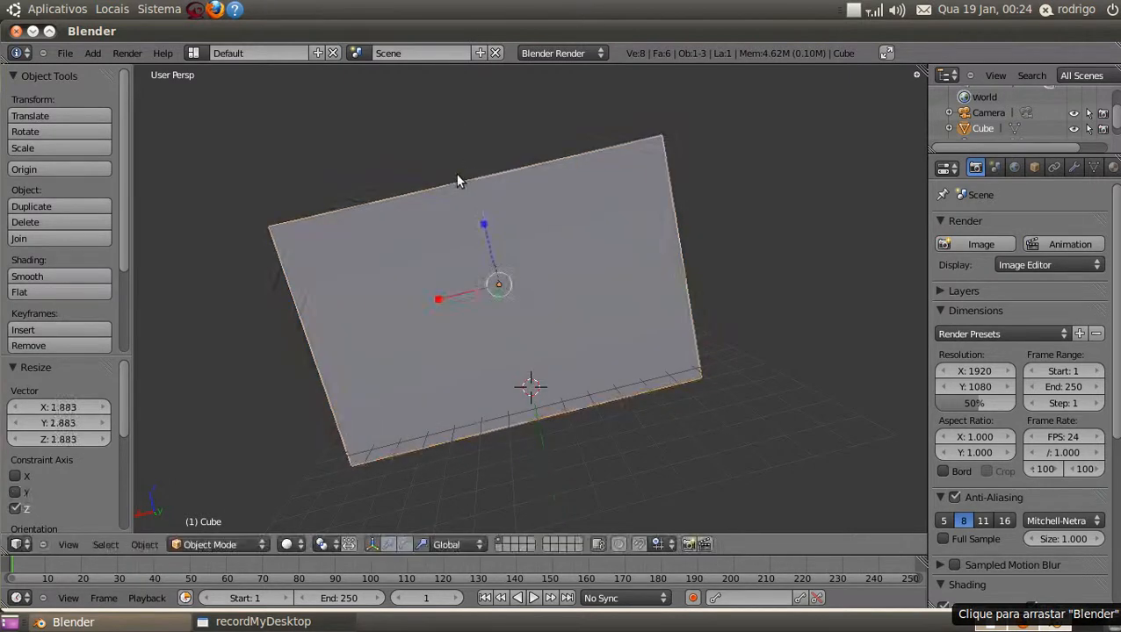
middle_drag(461, 281, 593, 296)
middle_drag(608, 388, 528, 360)
scroll(678, 293, up, 3)
scroll(671, 297, down, 2)
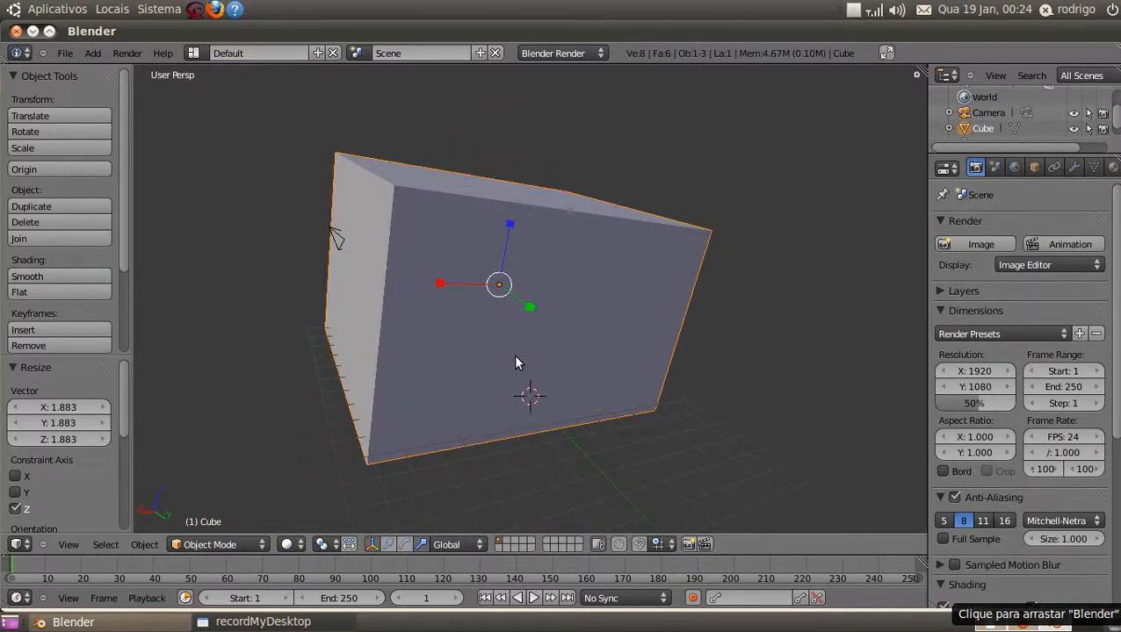
- Shrink the cube uniformly by a factor of about 0.150, and enlarge it uniformly by about 3.099
key(s)
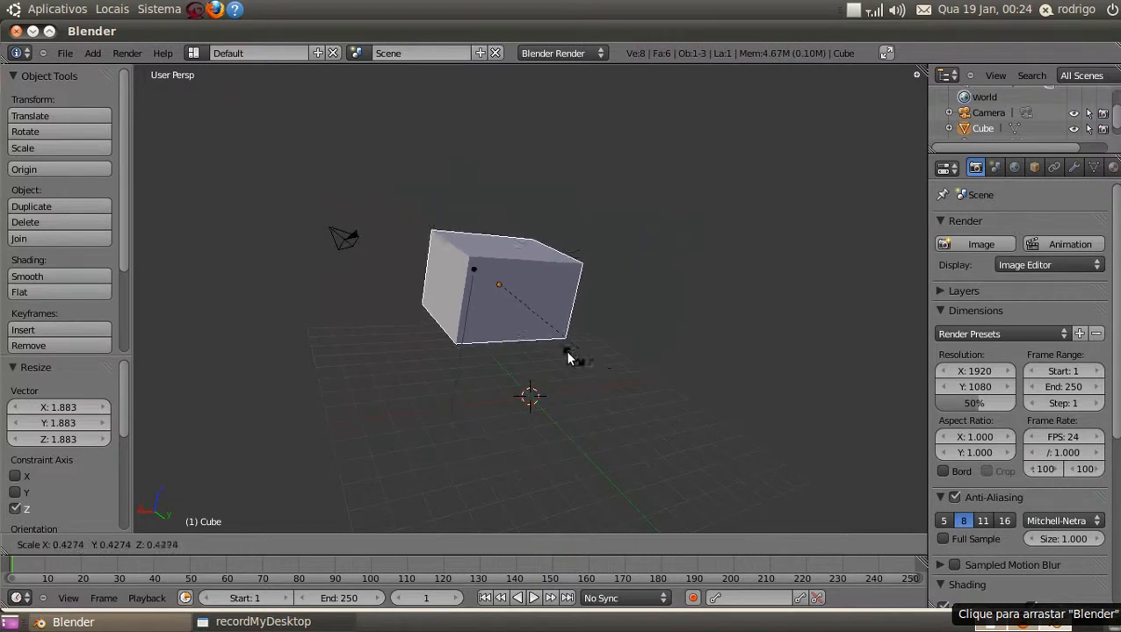
click(525, 323)
scroll(452, 349, up, 5)
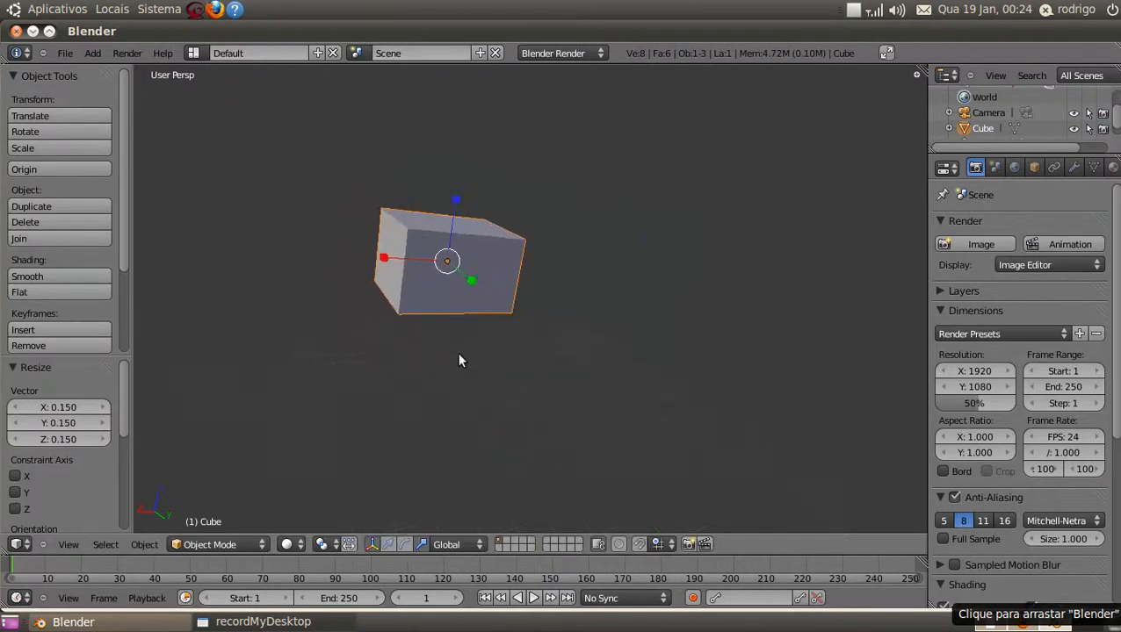
key(s)
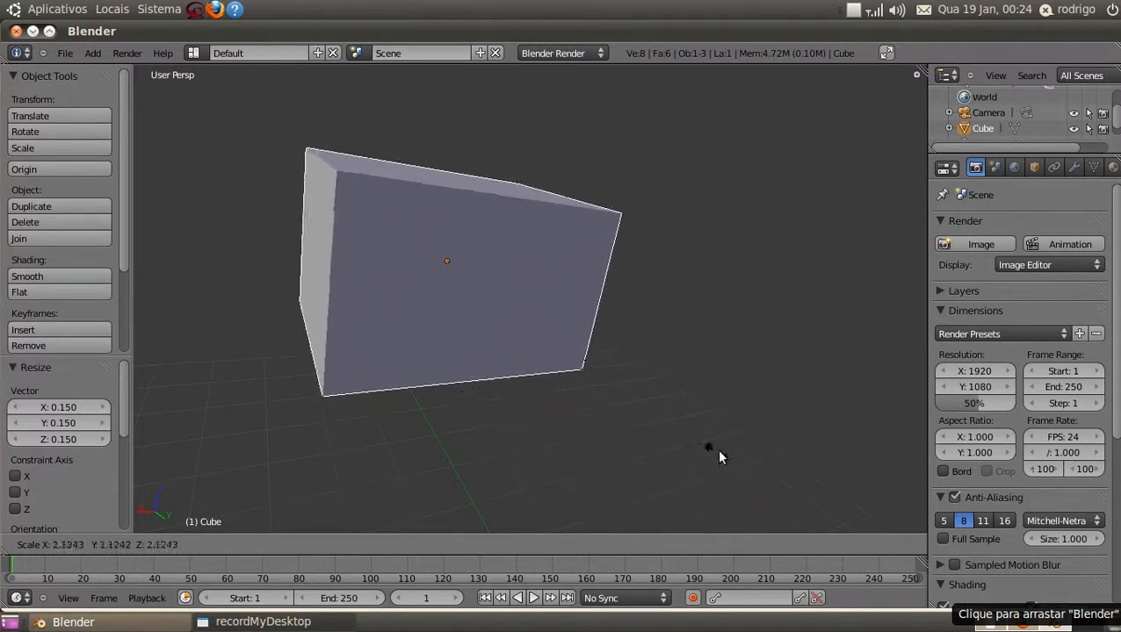
click(887, 437)
scroll(586, 397, down, 3)
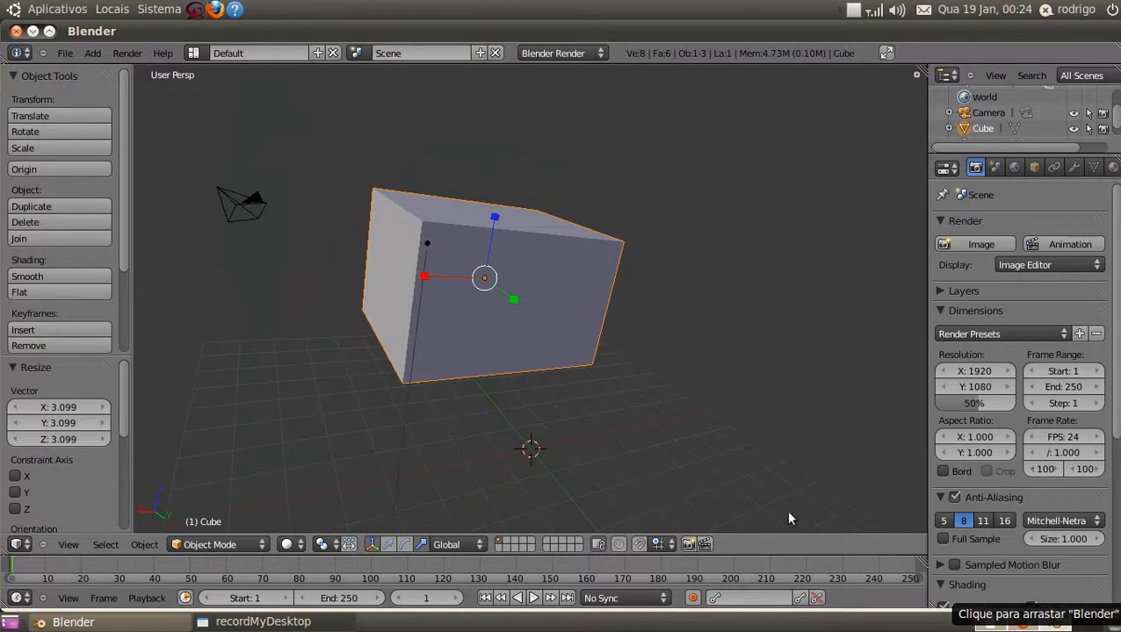
- Shrink the cube uniformly by a factor of about 0.252, and try enlarging it uniformly on all axes
key(s)
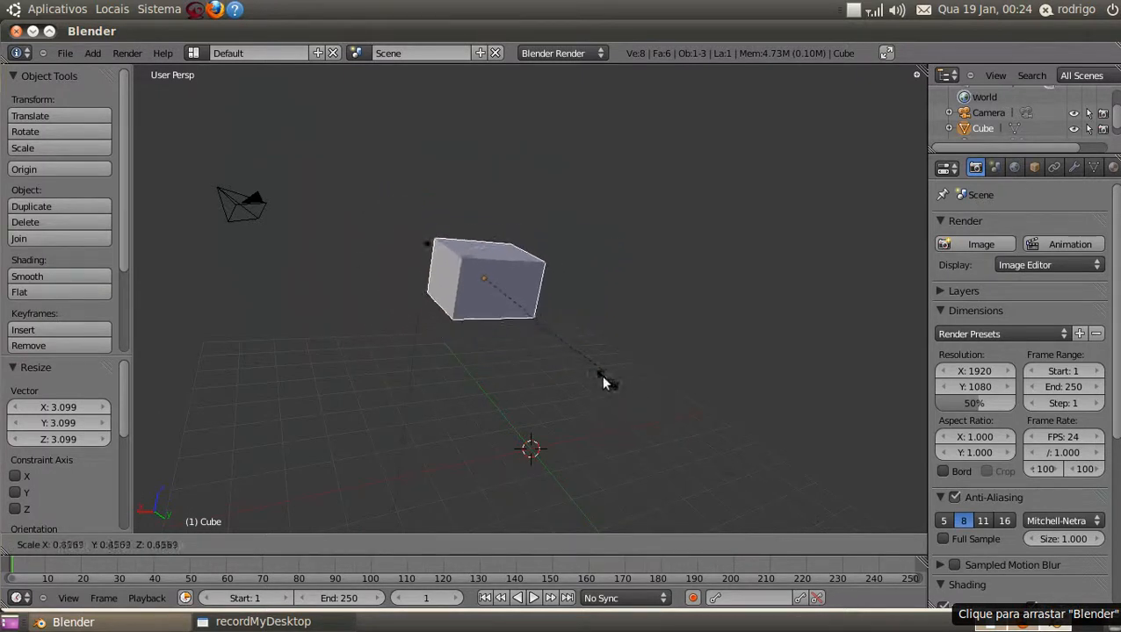
click(543, 345)
scroll(534, 346, up, 5)
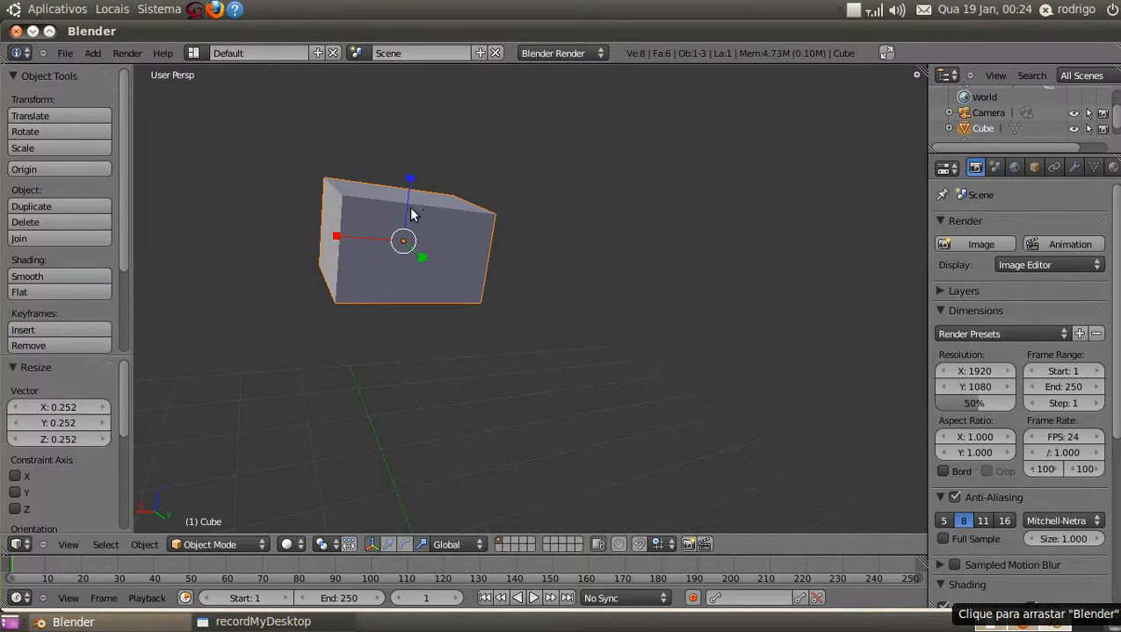
key(s)
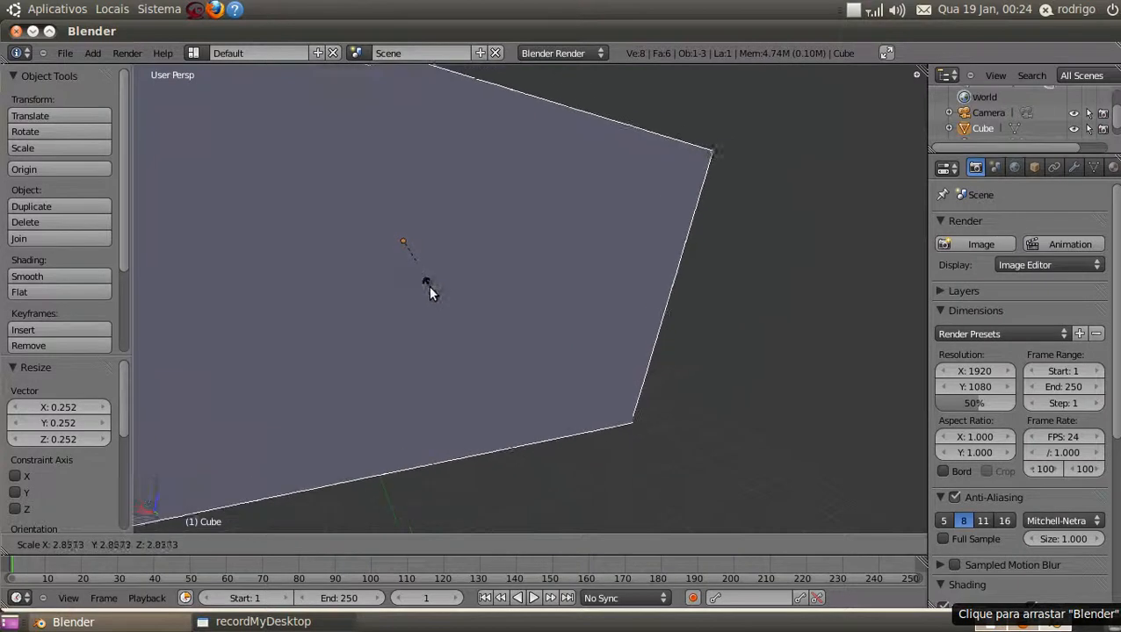
right_click(431, 286)
- Scale the cube with axis constraints by a factor of about 4.546 along global Y and 1.769 along global X
middle_drag(296, 251, 454, 334)
scroll(378, 269, up, 2)
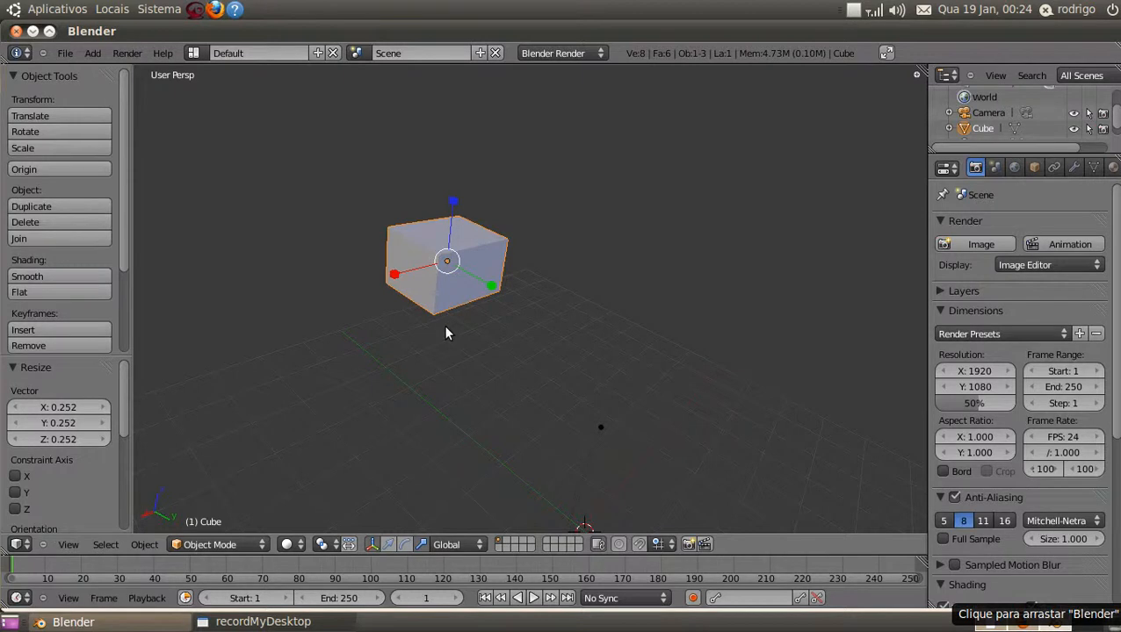
key(s)
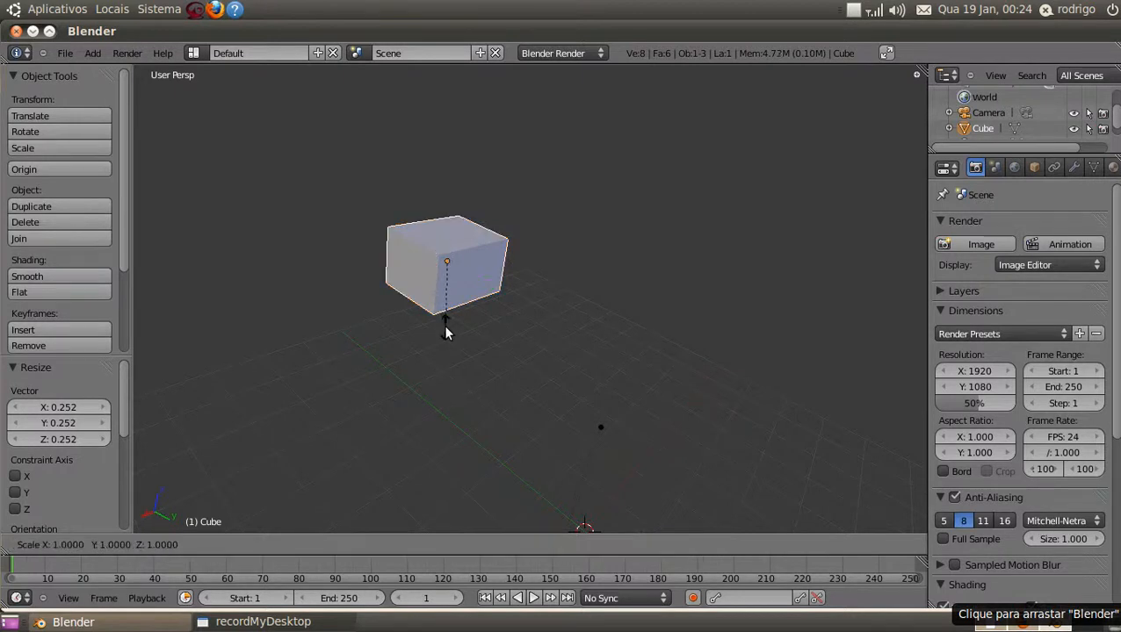
key(y)
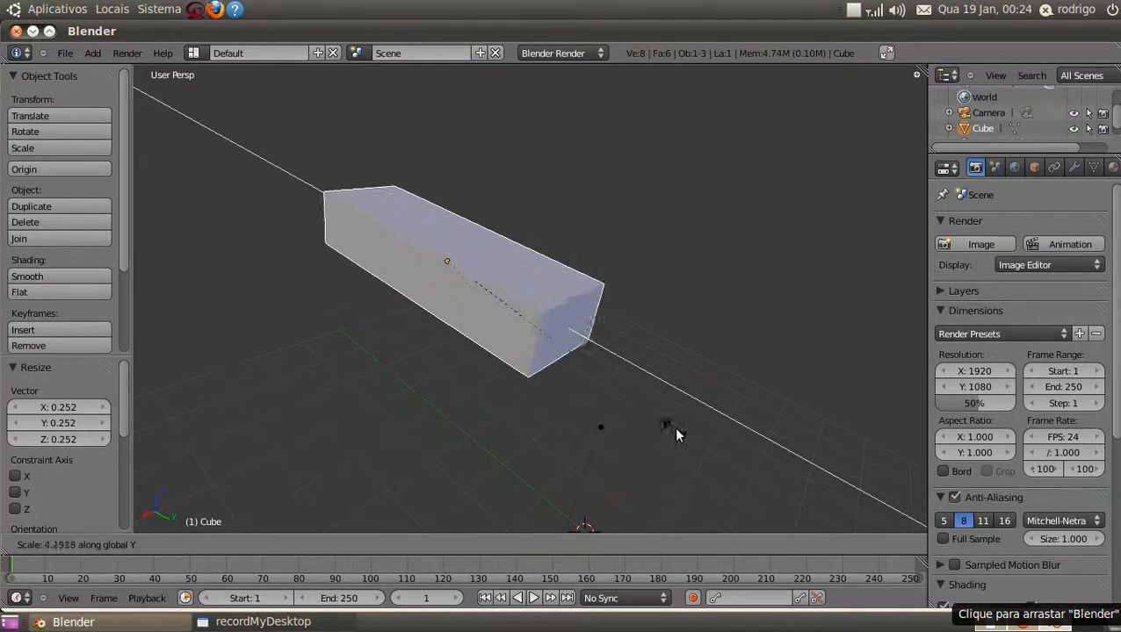
click(689, 446)
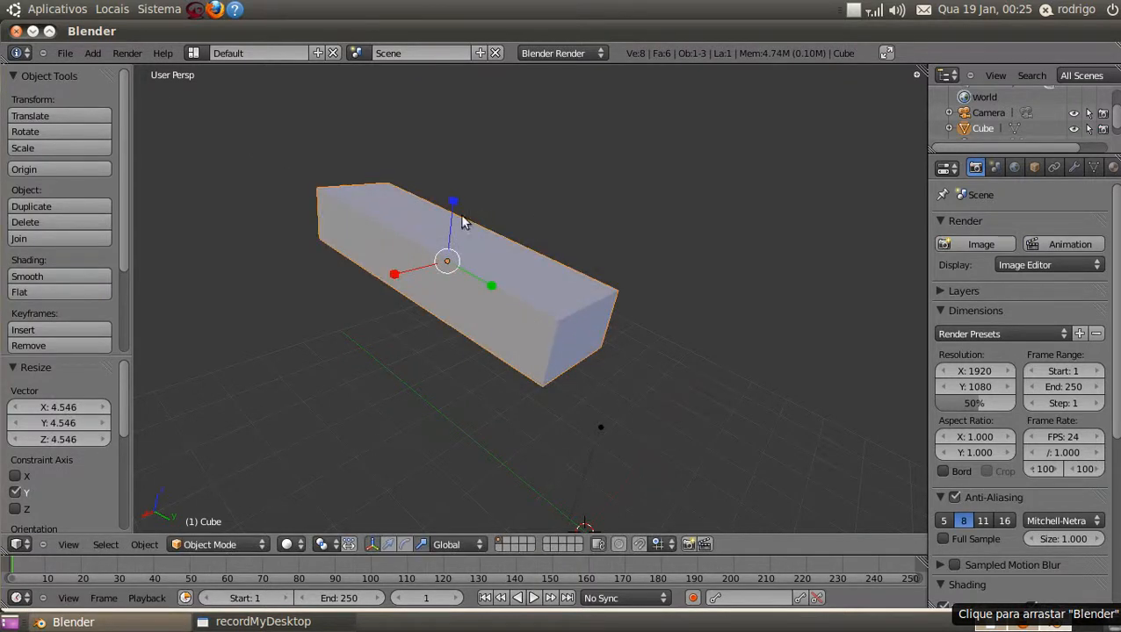
key(s)
key(x)
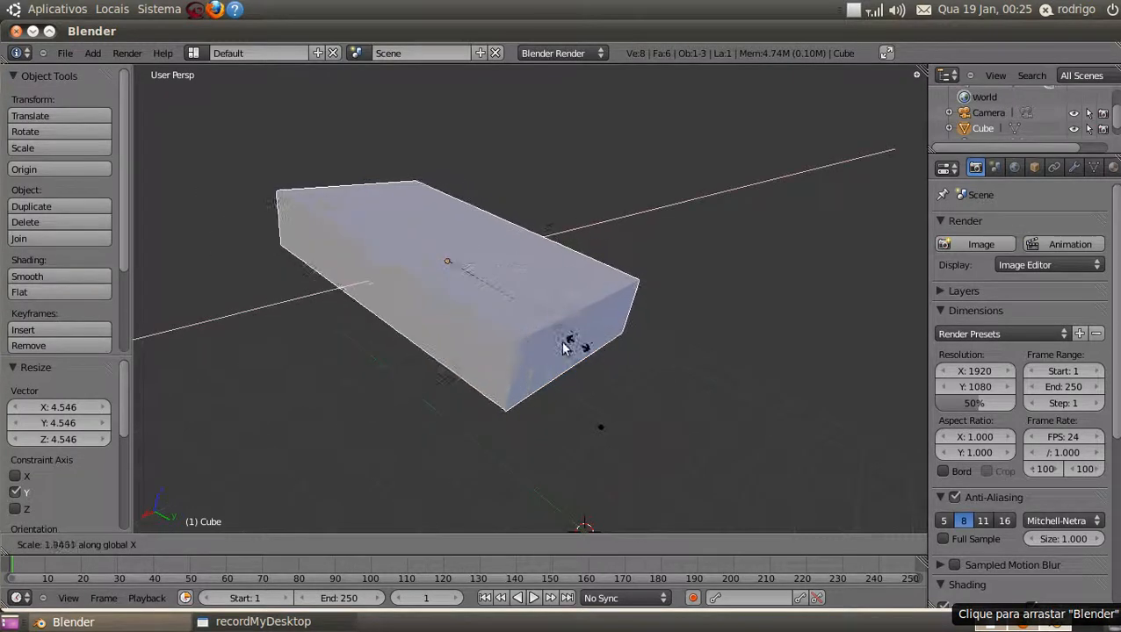
click(526, 337)
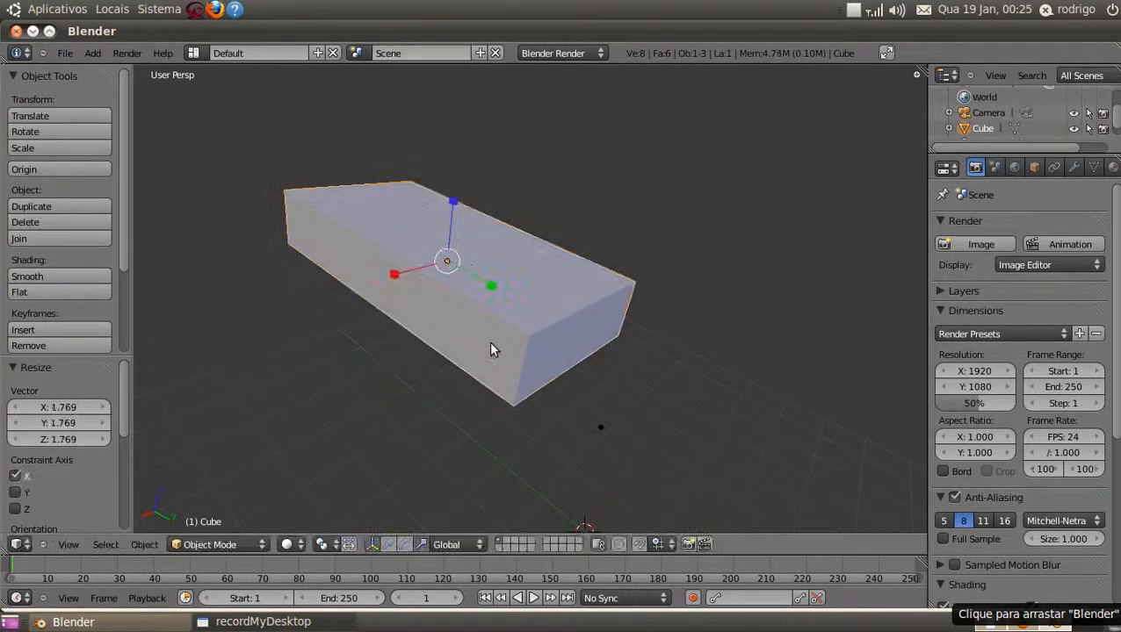
- Scale the cube constrained to the global Z axis by a factor of about 2.898
key(s)
key(z)
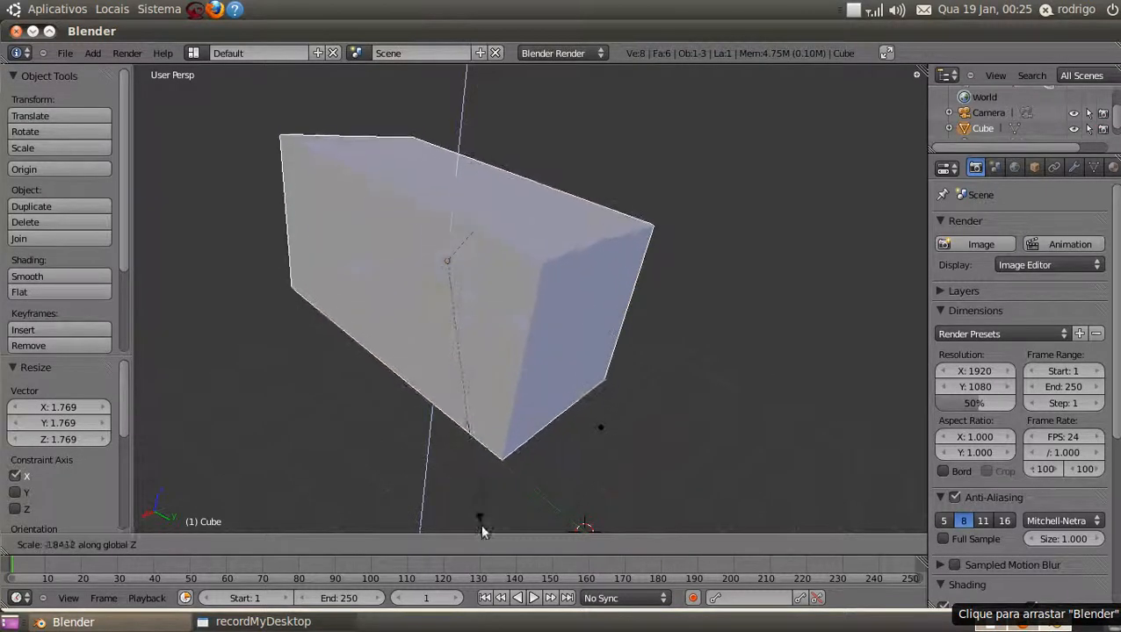
click(481, 517)
middle_drag(738, 181, 676, 232)
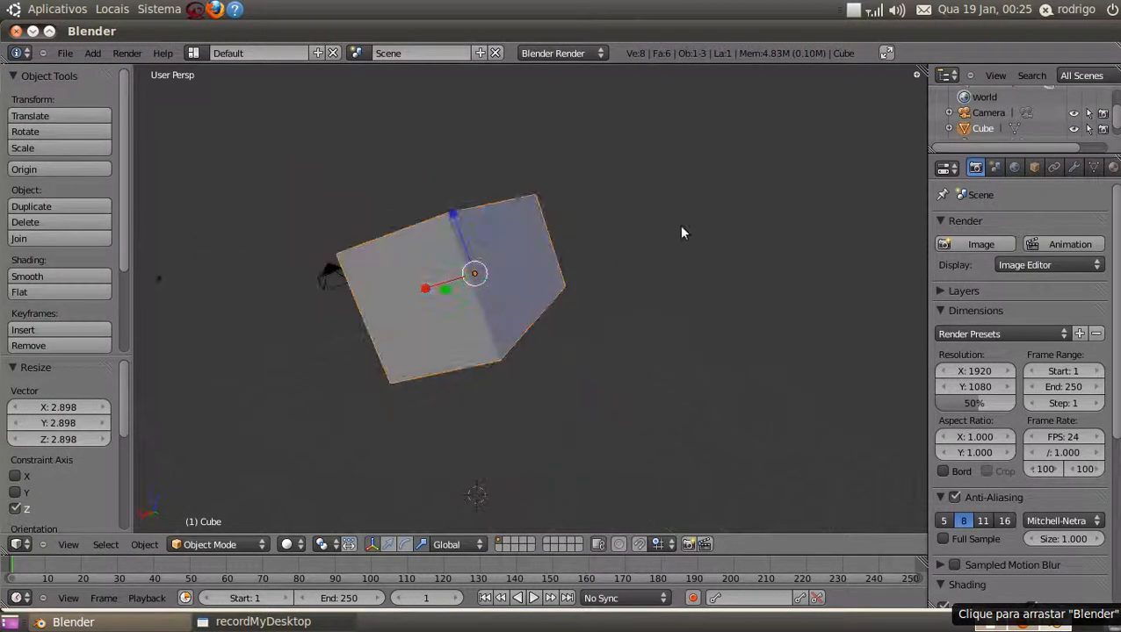